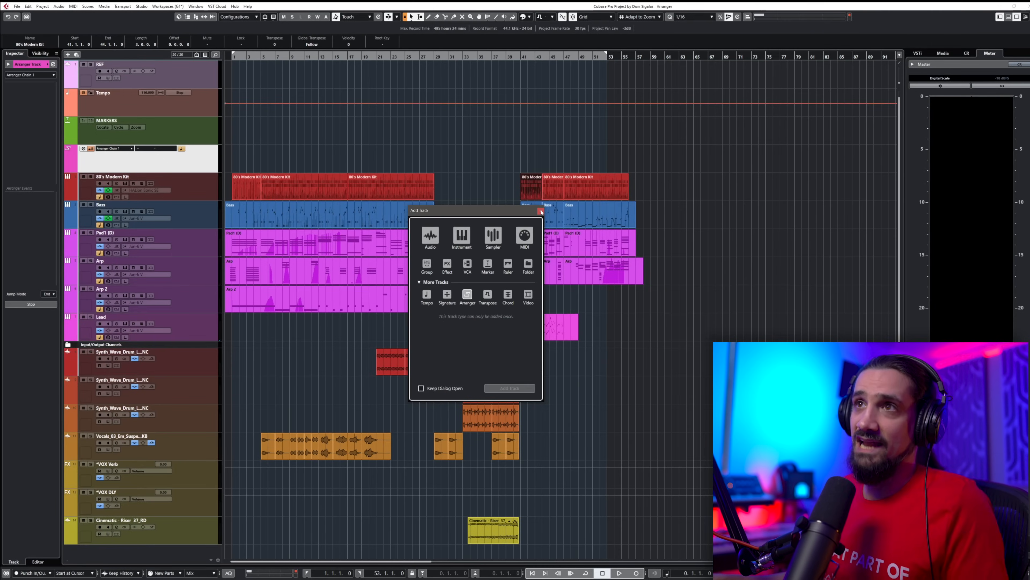
Step: Close the Add Track dialog without adding another track
{"action": "left_click", "coordinate": [541, 212]}
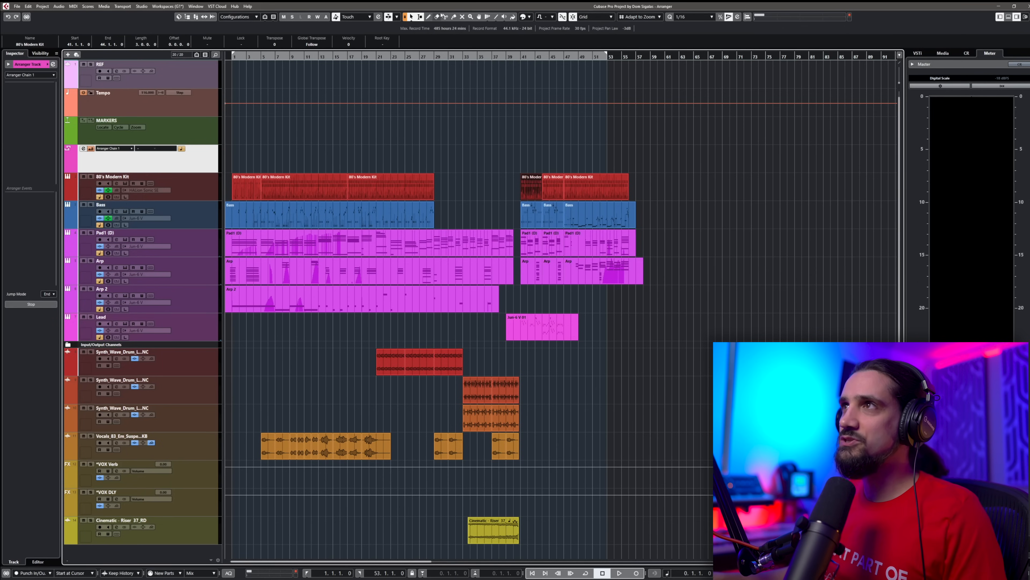
{"action": "left_click", "coordinate": [247, 150]}
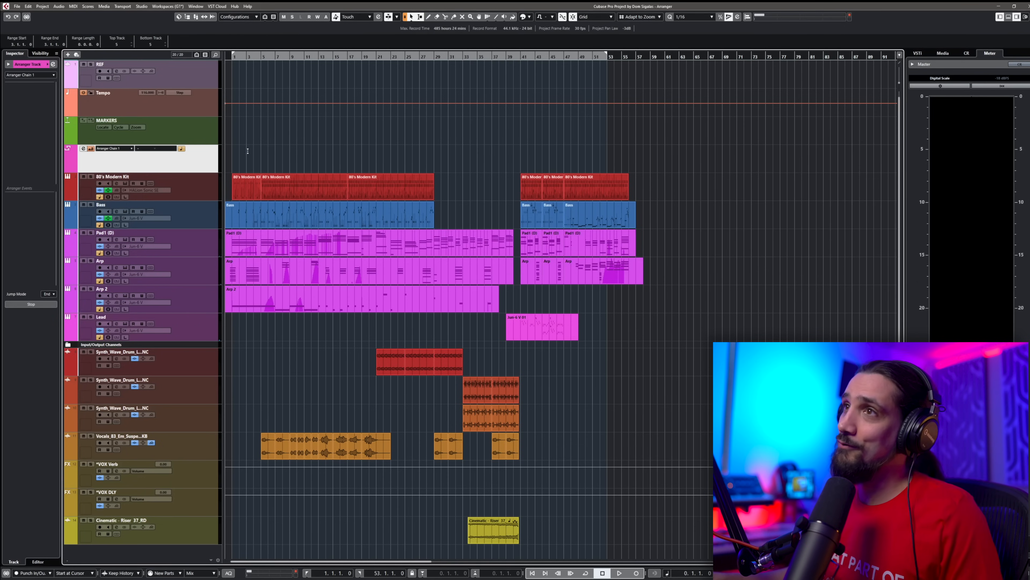
{"action": "left_click_drag", "start_coordinate": [272, 206], "coordinate": [260, 428]}
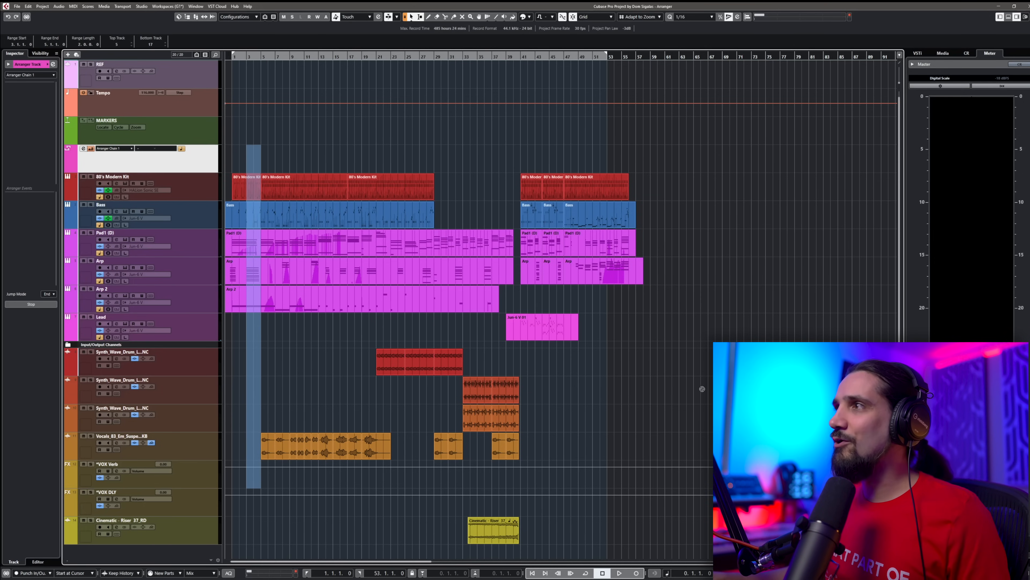
{"action": "left_click_drag", "start_coordinate": [651, 424], "coordinate": [655, 429]}
{"action": "key", "text": "ctrl+z"}
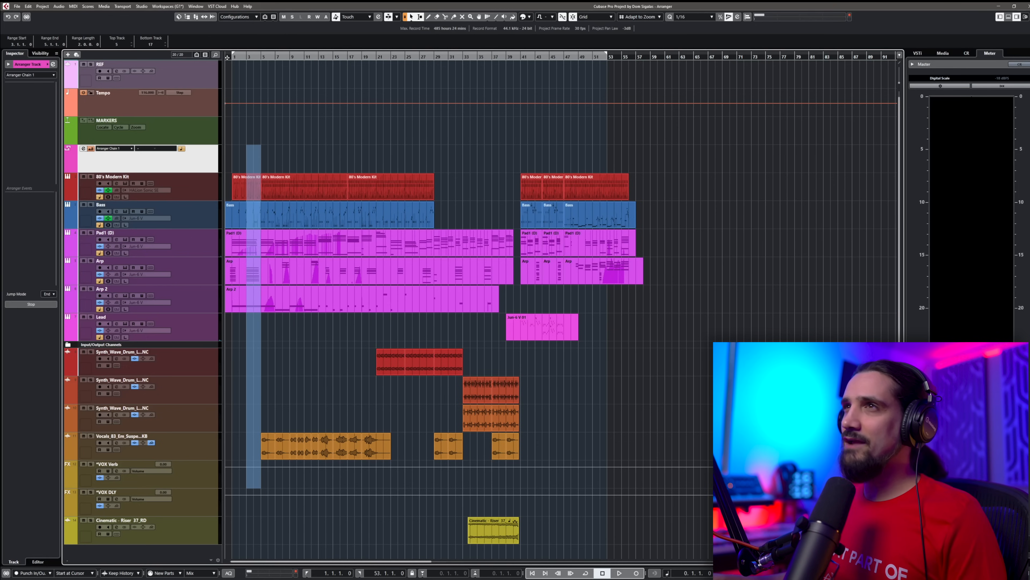
Step: Play the song from the start, from bar 29 and from bar 41 to audition its different sections
{"action": "left_click_drag", "start_coordinate": [225, 58], "coordinate": [226, 62]}
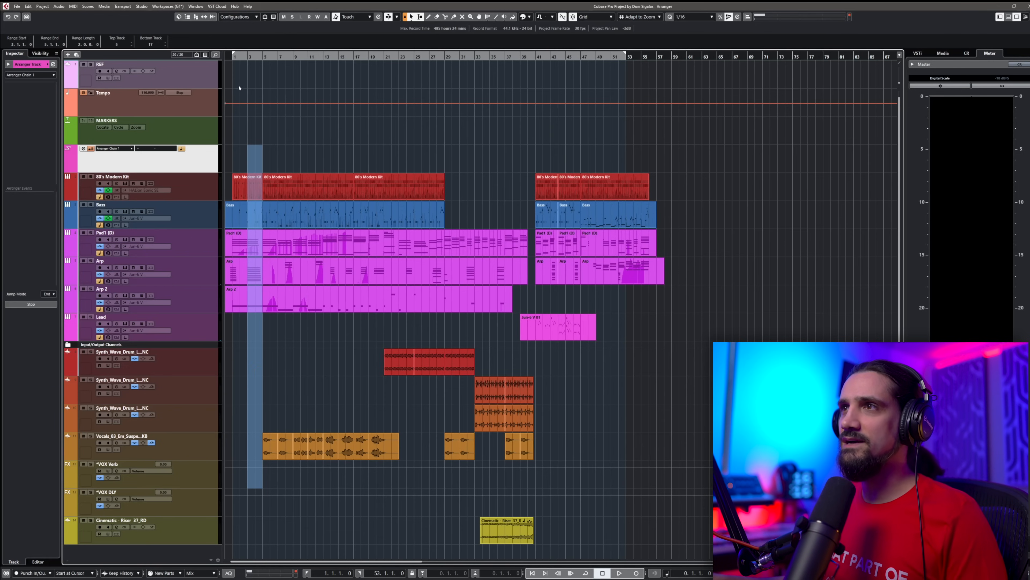
{"action": "key", "text": "space"}
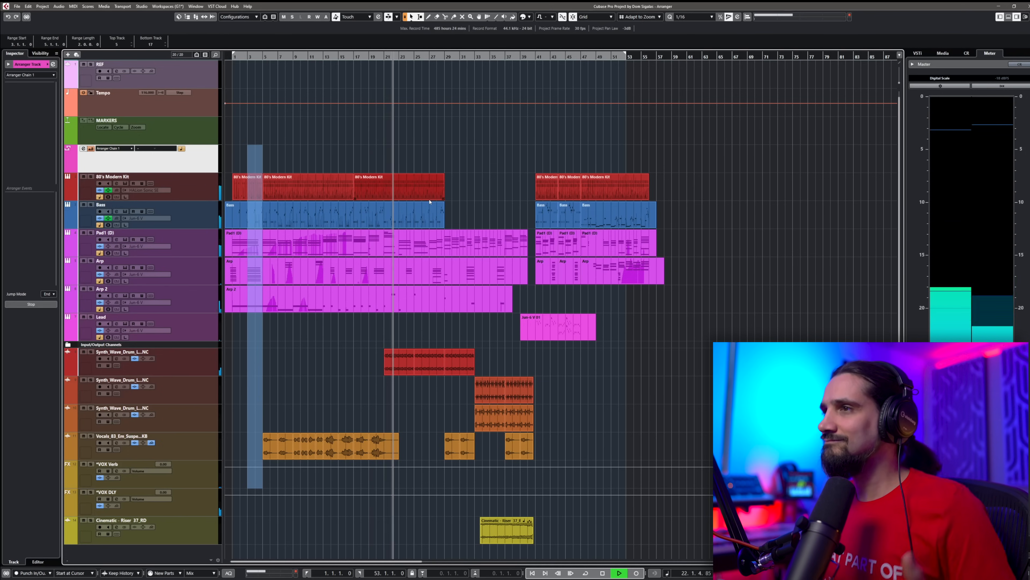
{"action": "key", "text": "space"}
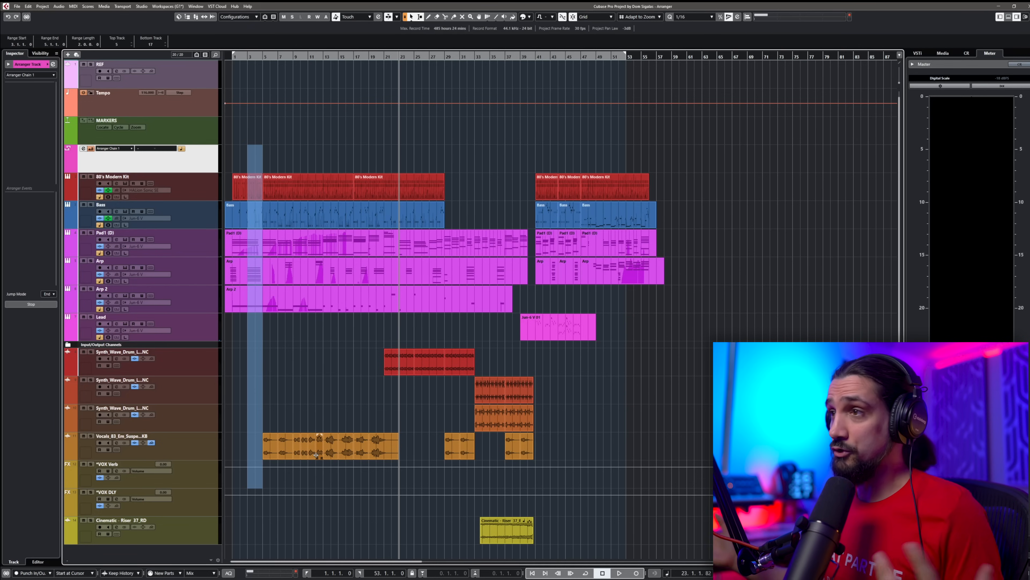
{"action": "left_click", "coordinate": [443, 58]}
{"action": "key", "text": "space"}
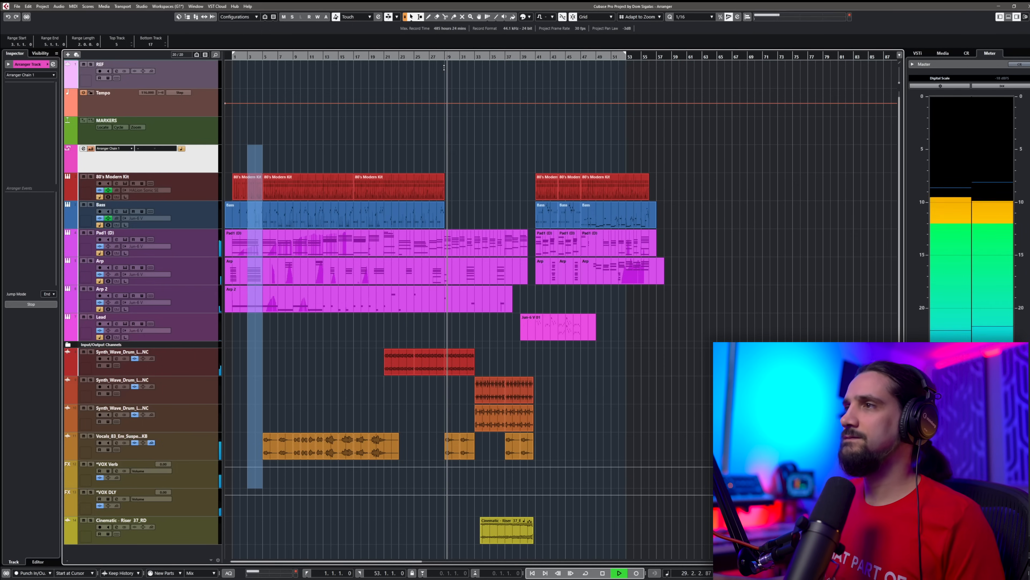
{"action": "key", "text": "space"}
{"action": "left_click", "coordinate": [536, 57]}
{"action": "key", "text": "space"}
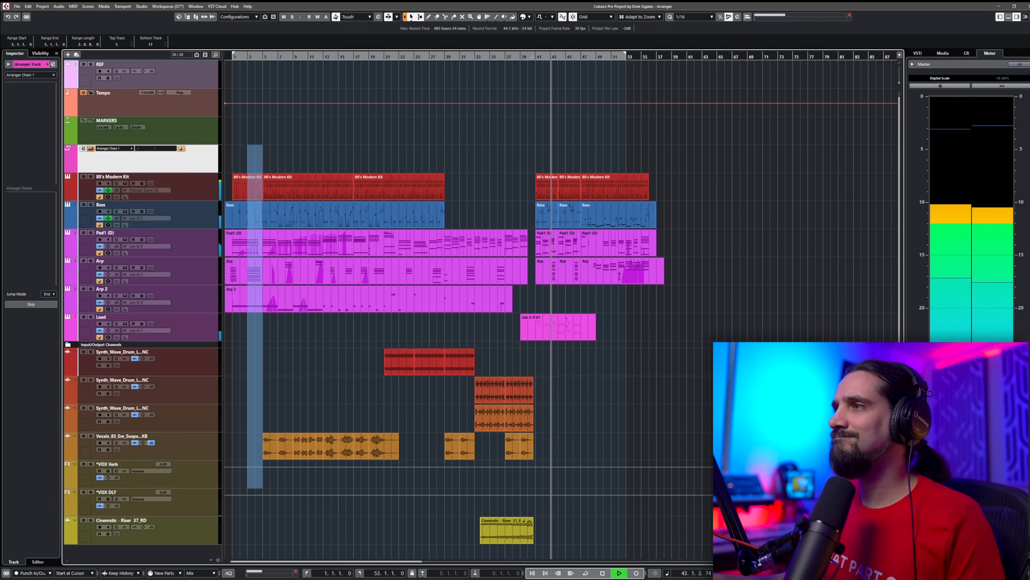
{"action": "key", "text": "space"}
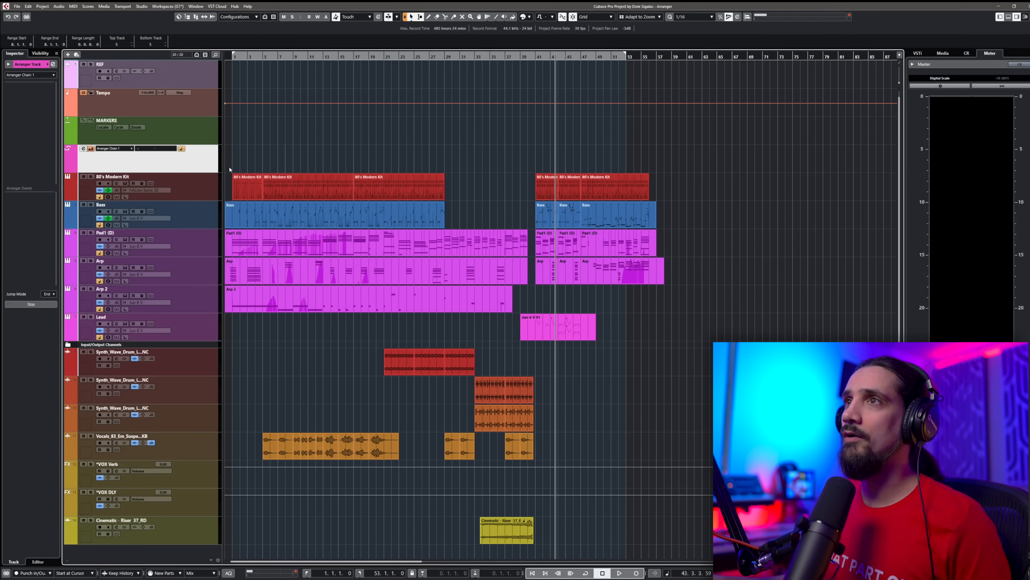
Step: Play the opening of the song briefly from bar 1, then return the playback cursor to bar 1
{"action": "left_click_drag", "start_coordinate": [230, 55], "coordinate": [226, 78]}
{"action": "key", "text": "space"}
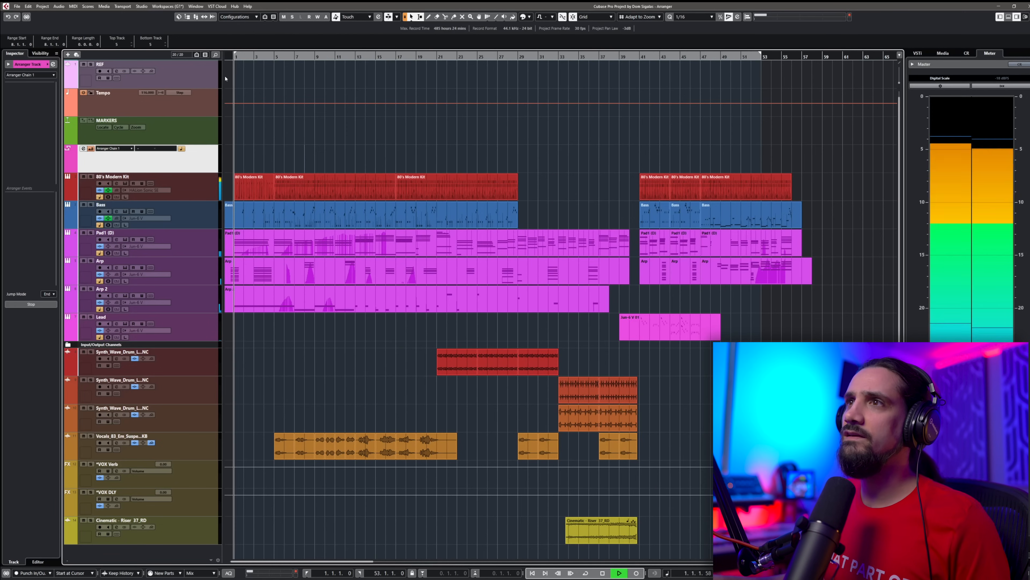
{"action": "key", "text": "space"}
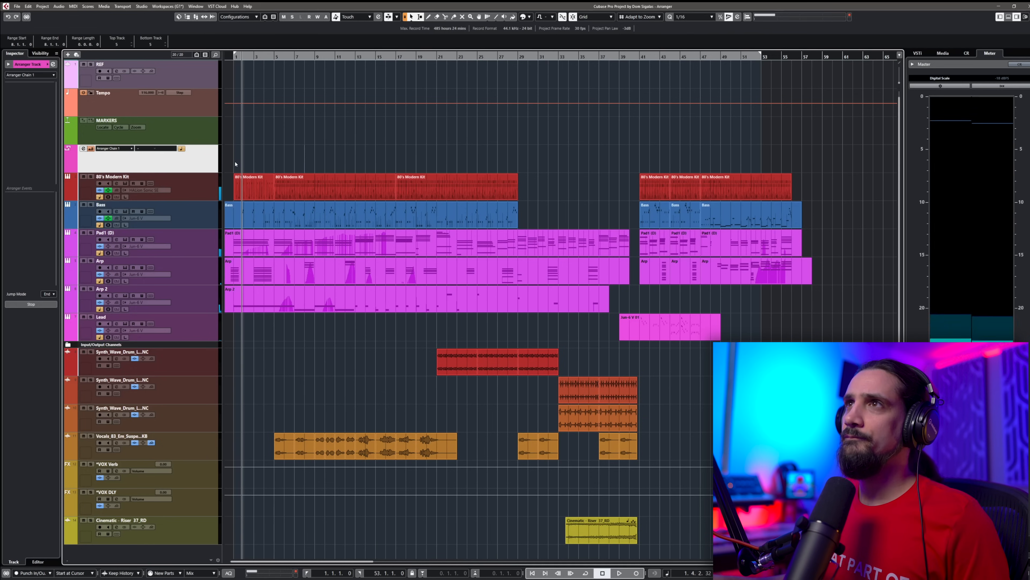
{"action": "left_click_drag", "start_coordinate": [234, 55], "coordinate": [233, 57]}
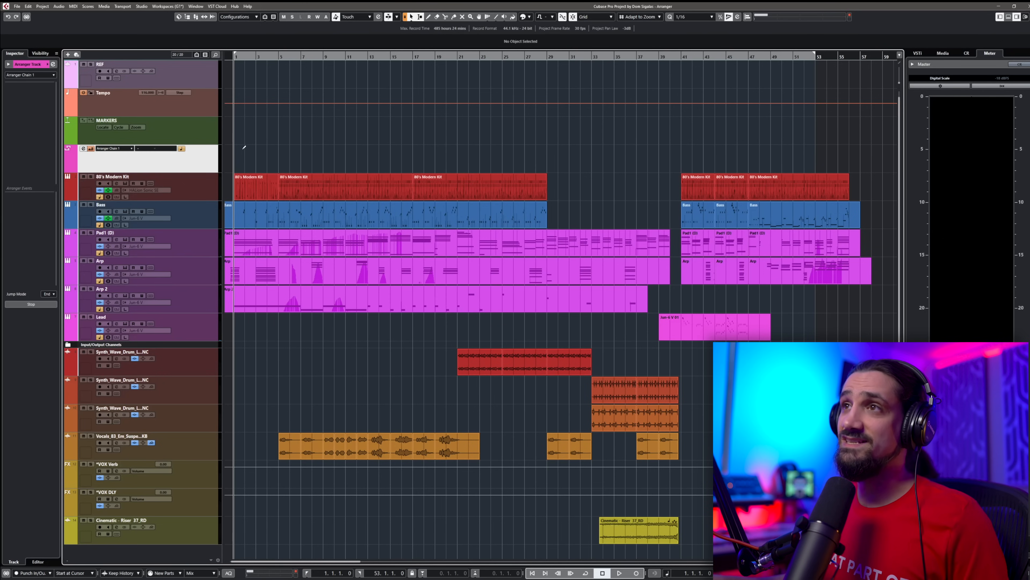
Step: Draw three consecutive four-bar arranger events on the arranger track, spanning bars 1–5, 5–9 and 9–13
{"action": "left_click_drag", "start_coordinate": [238, 148], "coordinate": [282, 150]}
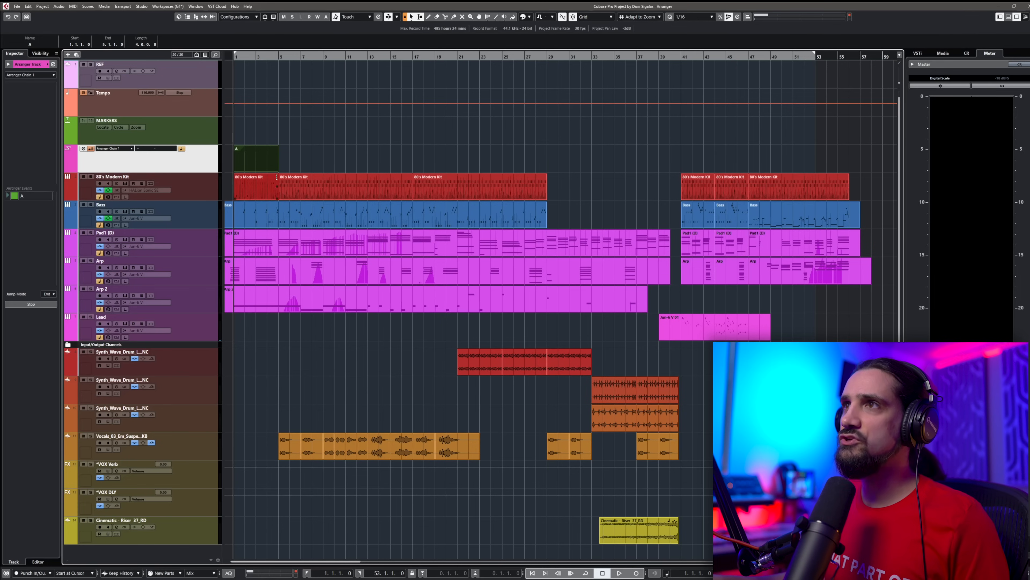
{"action": "left_click_drag", "start_coordinate": [280, 160], "coordinate": [323, 161]}
{"action": "left_click", "coordinate": [326, 158]}
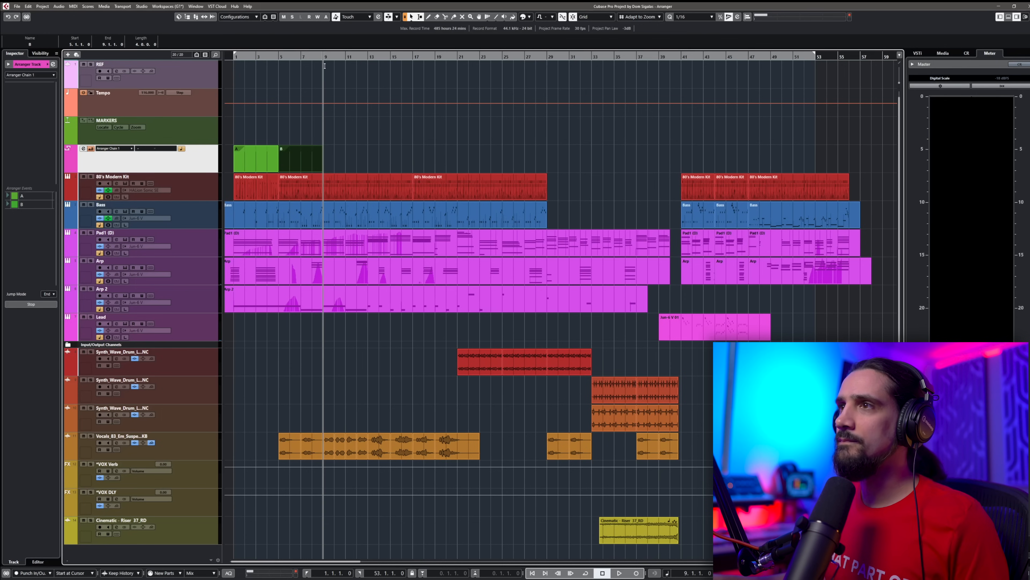
{"action": "left_click_drag", "start_coordinate": [330, 156], "coordinate": [366, 161]}
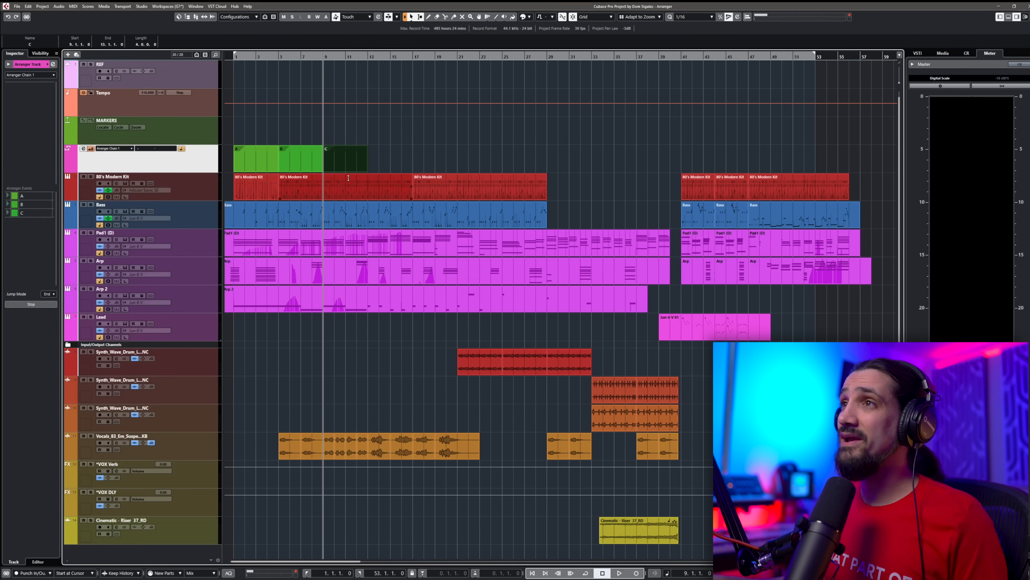
Step: Continue the arranger track with adjoining events over bars 13–21, 21–29, 29–33, 33–41, 41–47 and 47–56
{"action": "left_click_drag", "start_coordinate": [369, 158], "coordinate": [460, 157]}
{"action": "left_click", "coordinate": [464, 161]}
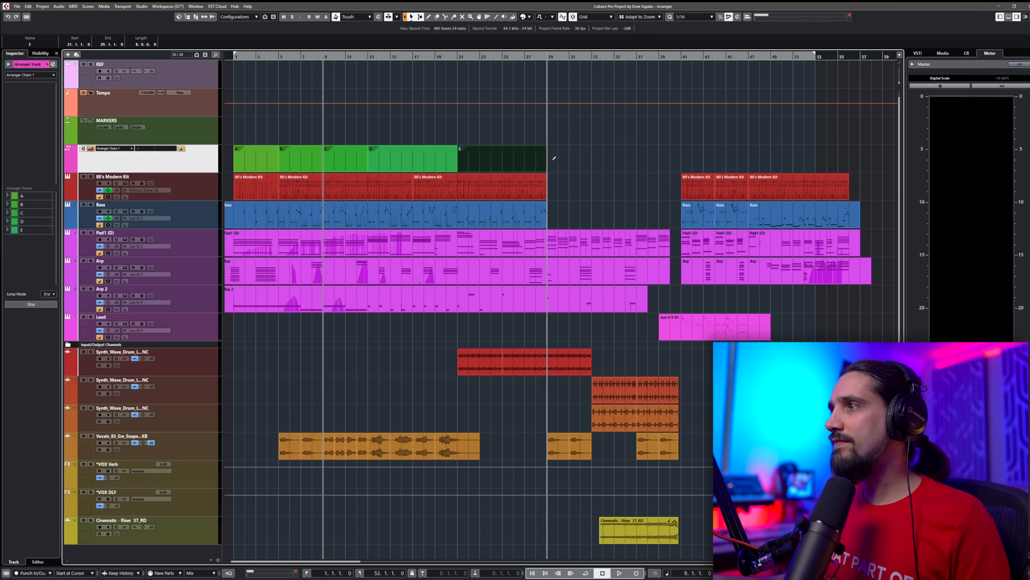
{"action": "left_click_drag", "start_coordinate": [551, 159], "coordinate": [849, 156]}
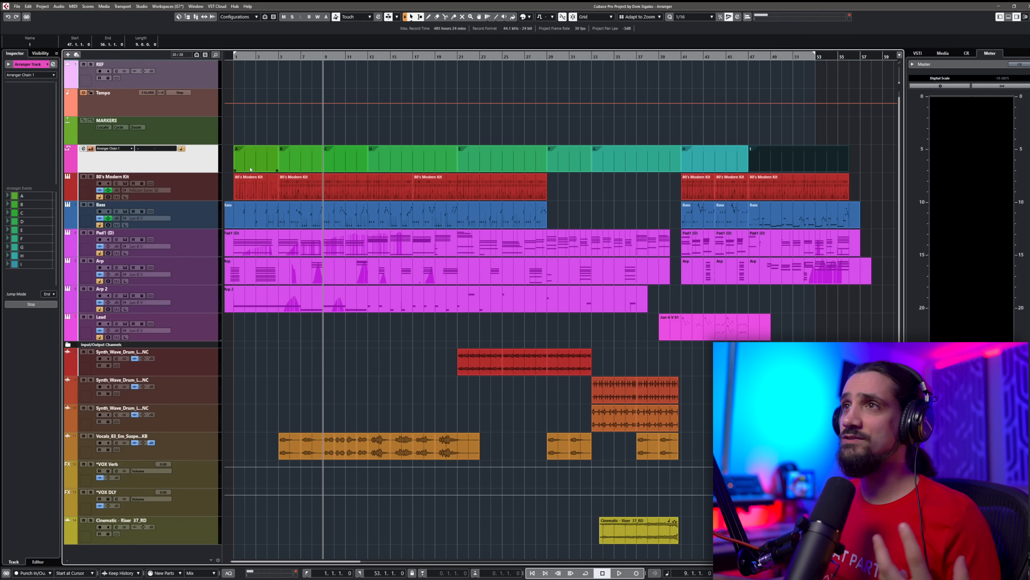
Step: Rename the first arranger event to Intro and the second one to Verse A
{"action": "left_click", "coordinate": [248, 167]}
{"action": "left_click", "coordinate": [29, 44]}
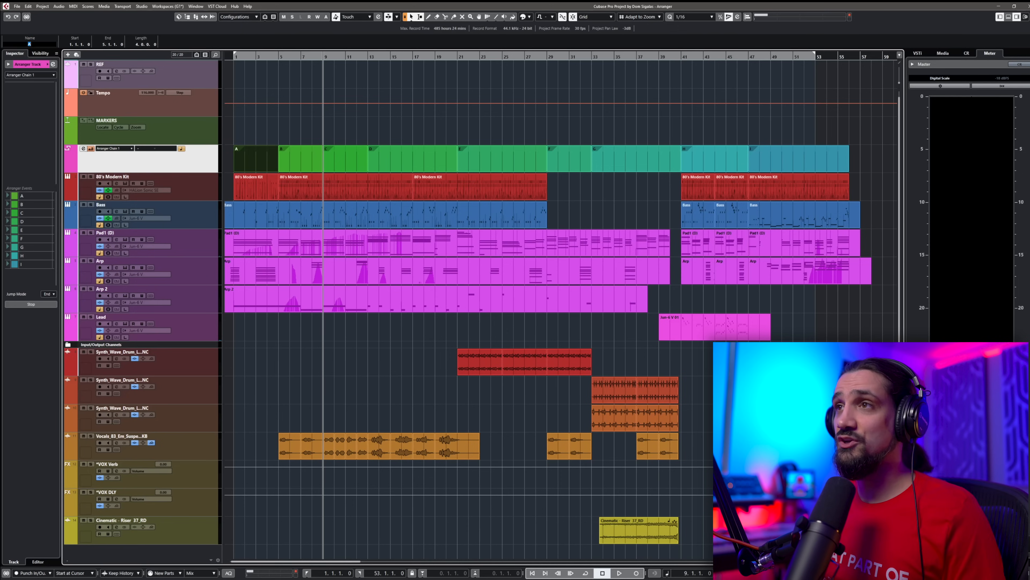
{"action": "key", "text": "Return"}
{"action": "left_click", "coordinate": [301, 164]}
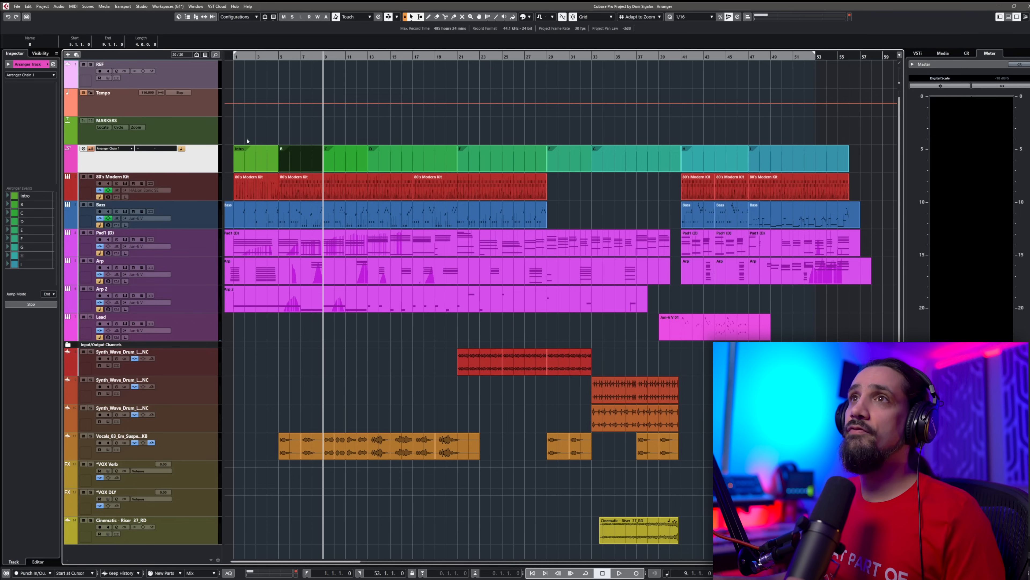
{"action": "left_click", "coordinate": [29, 44]}
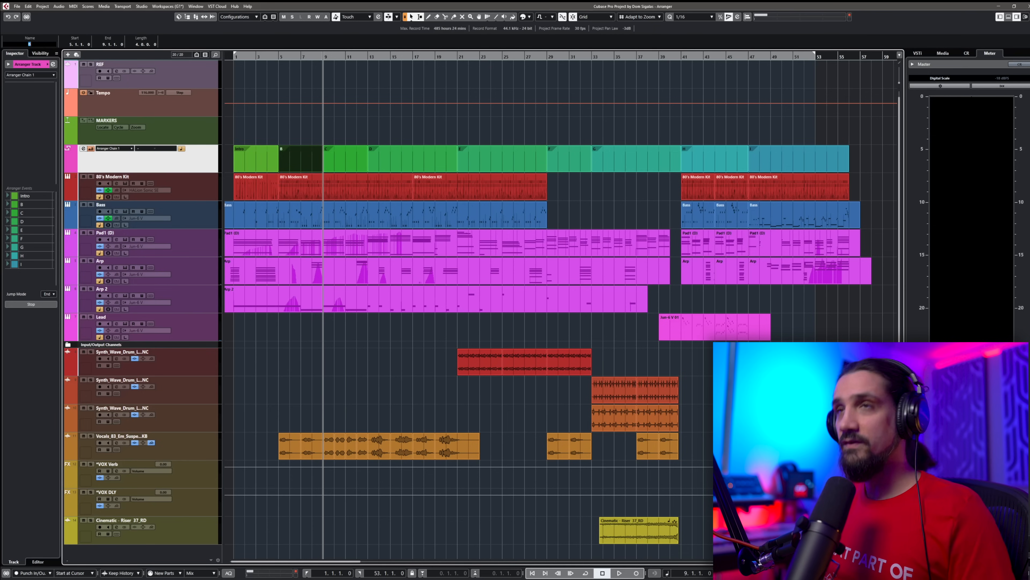
{"action": "type", "text": "Verse A"}
{"action": "key", "text": "Return"}
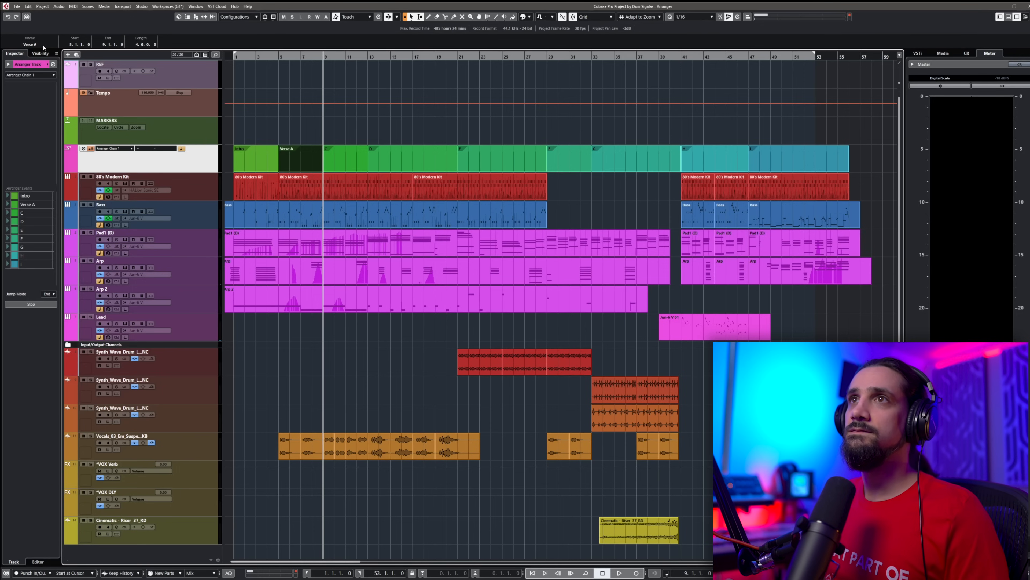
Step: Rename the third arranger event, C, to Verse B and the fourth, D, to Chorus
{"action": "left_click", "coordinate": [344, 159]}
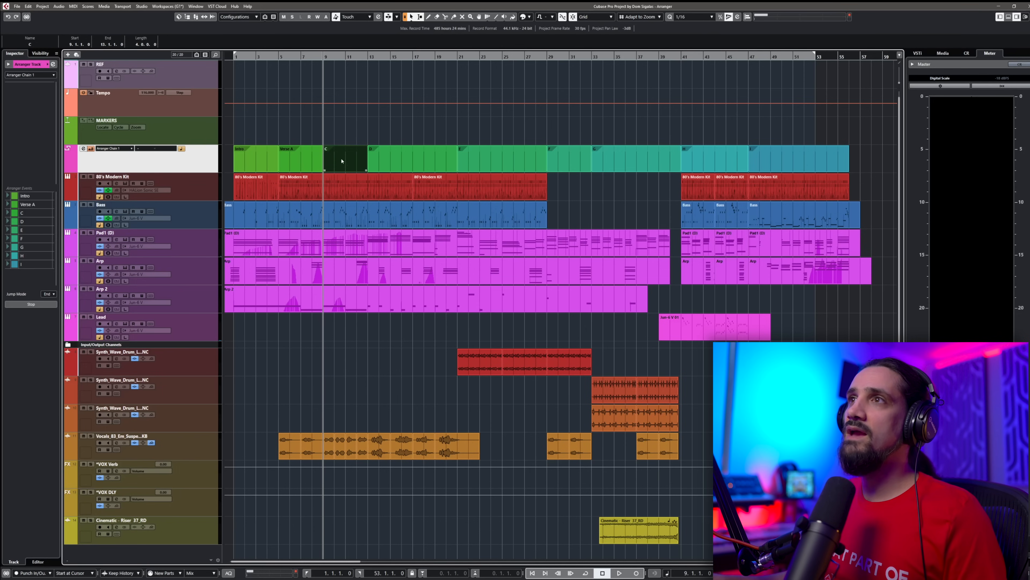
{"action": "left_click", "coordinate": [36, 45]}
{"action": "type", "text": "Vers"}
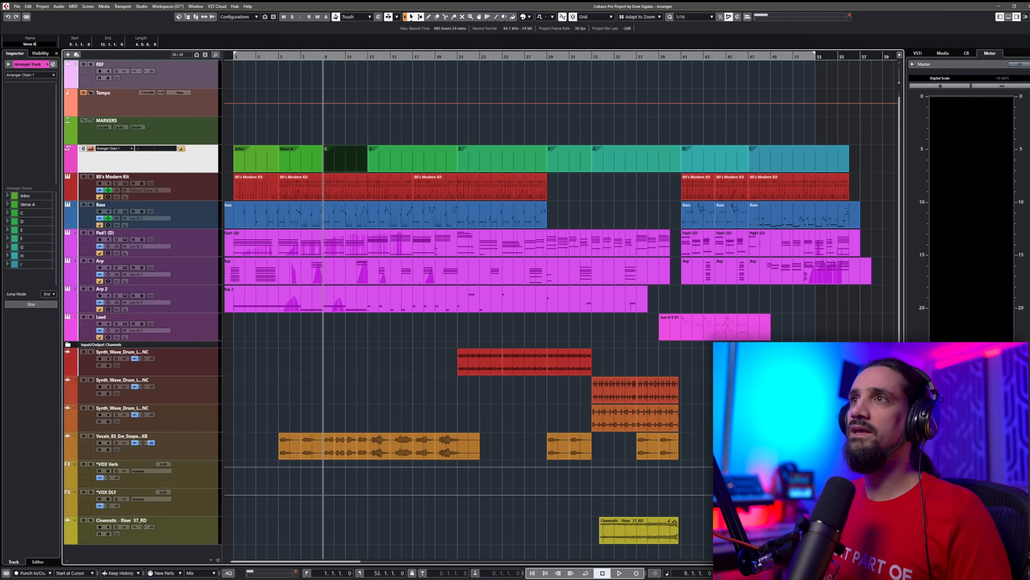
{"action": "type", "text": "e B"}
{"action": "key", "text": "Return"}
{"action": "left_click", "coordinate": [397, 162]}
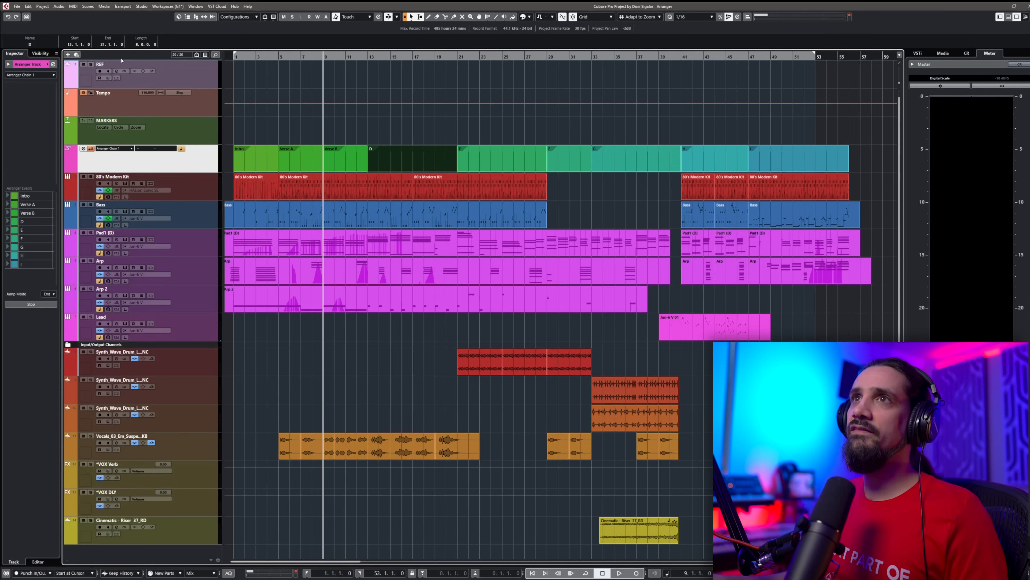
{"action": "left_click", "coordinate": [41, 44]}
{"action": "type", "text": "Chorus"}
{"action": "key", "text": "Return"}
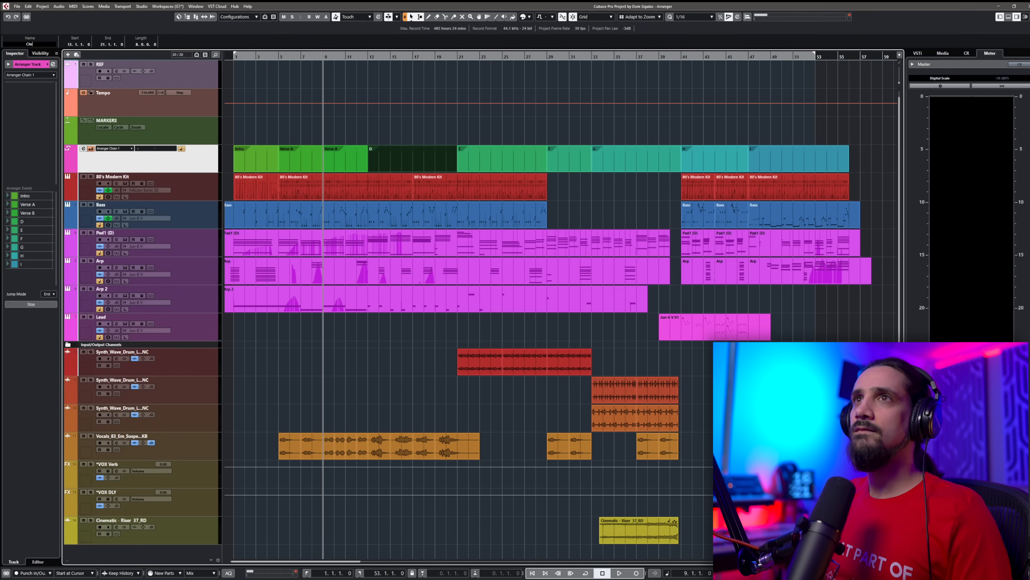
Step: Rename arranger event E, starting at bar 21, to Bridge and event F at bar 29 to Breakdown A
{"action": "left_click", "coordinate": [502, 162]}
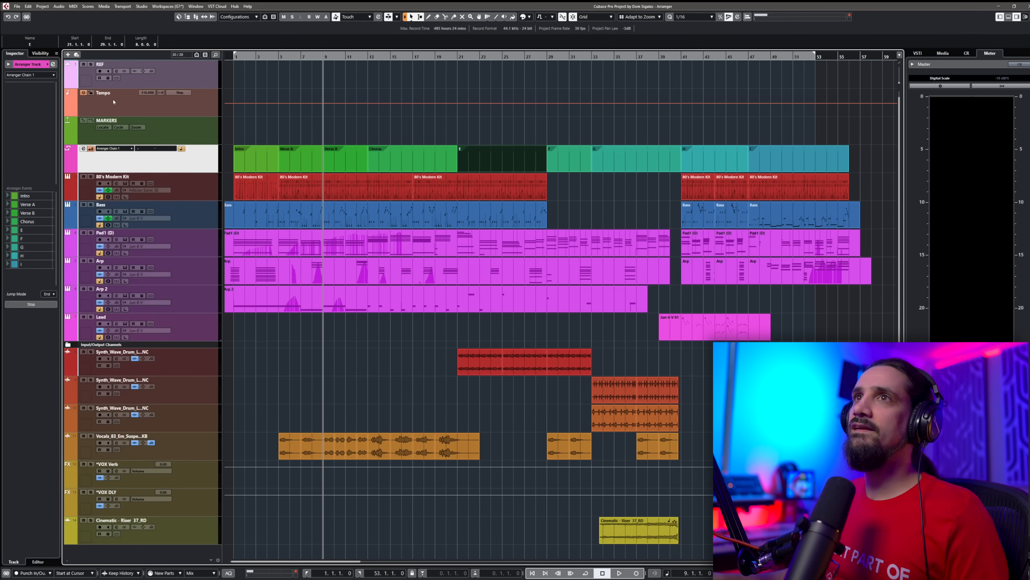
{"action": "left_click", "coordinate": [43, 45]}
{"action": "type", "text": "Bridge"}
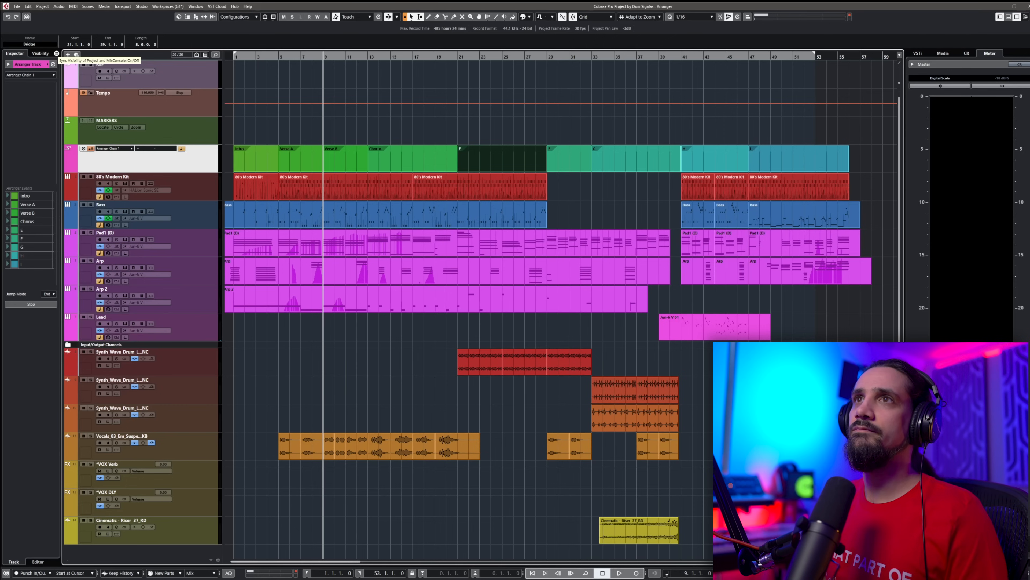
{"action": "key", "text": "Return"}
{"action": "left_click", "coordinate": [552, 158]}
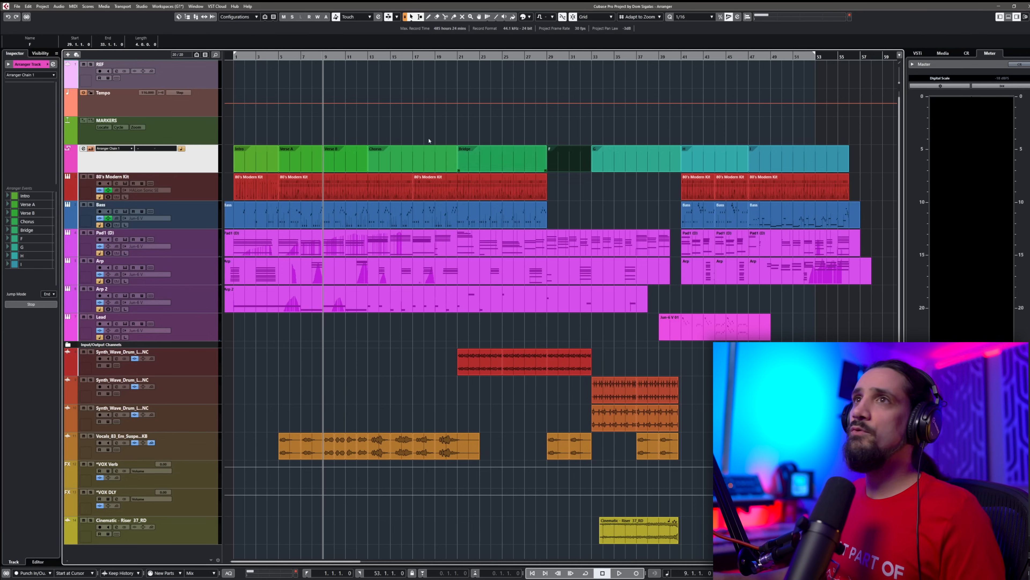
{"action": "left_click", "coordinate": [37, 47]}
{"action": "type", "text": "Brea"}
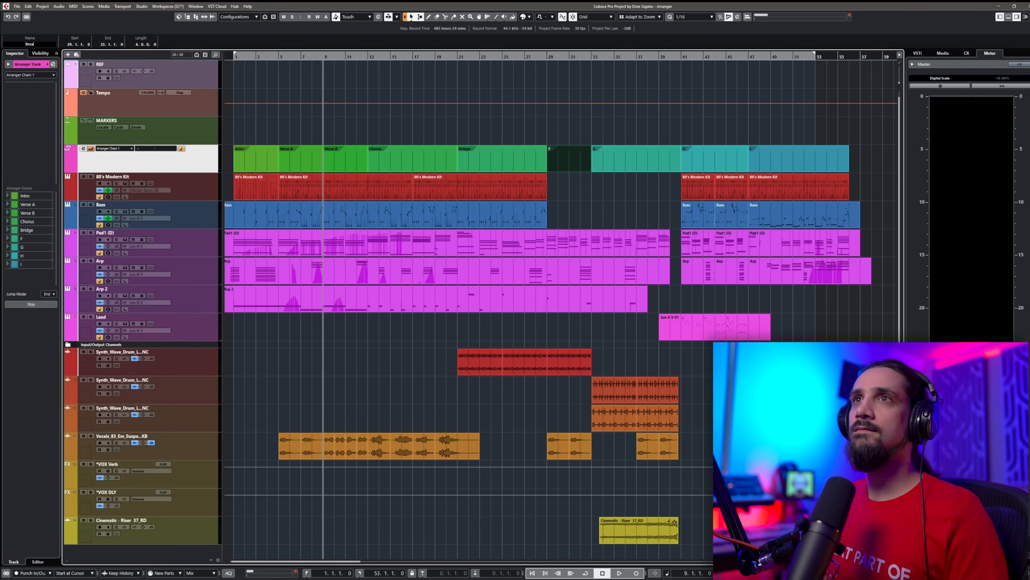
{"action": "type", "text": "kdown A"}
{"action": "key", "text": "Return"}
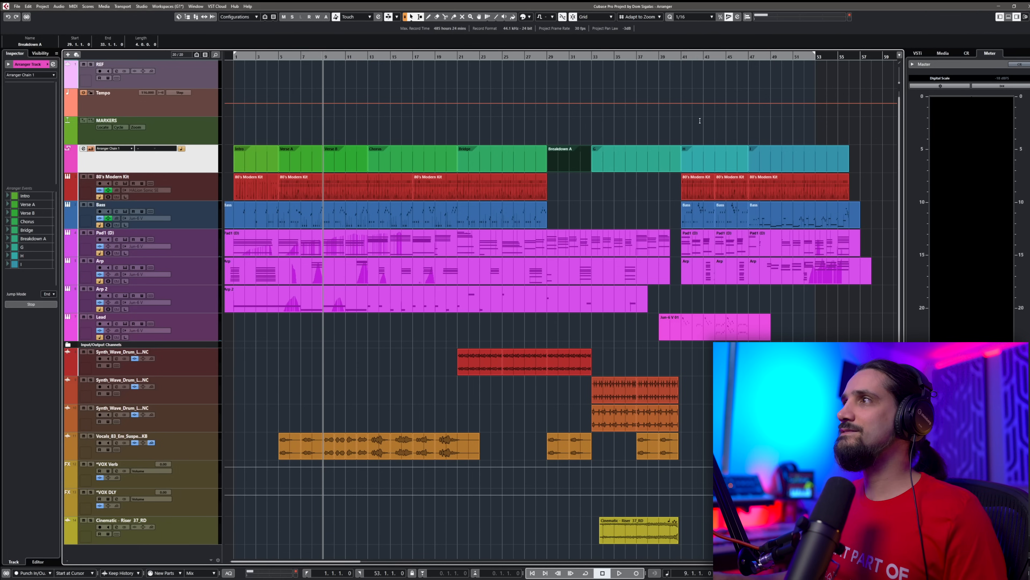
Step: Rename arranger event G, spanning bars 33 to 41, to Breakdown B
{"action": "left_click", "coordinate": [658, 166]}
{"action": "left_click", "coordinate": [29, 44]}
{"action": "type", "text": "B"}
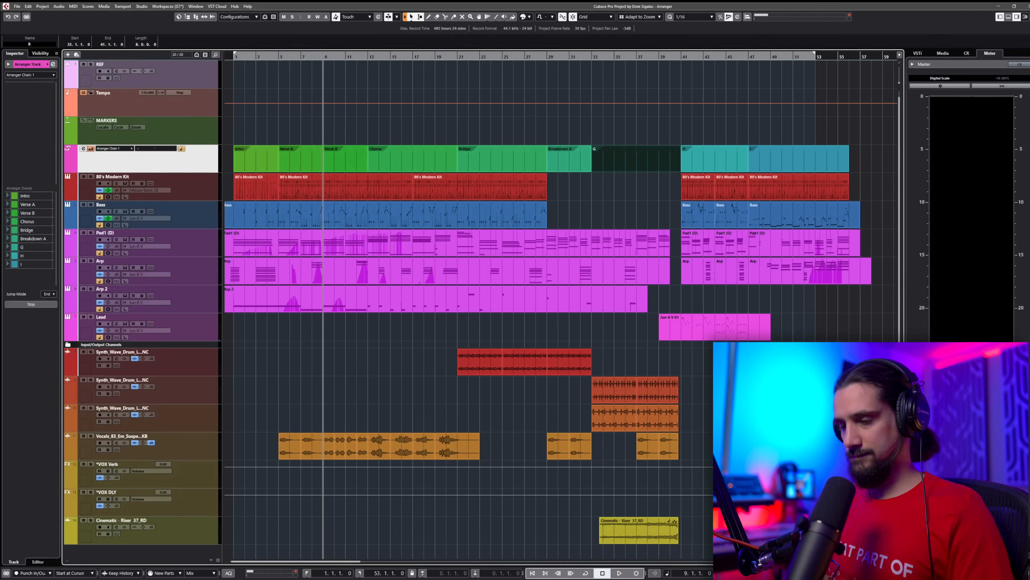
{"action": "type", "text": "reakdown B"}
{"action": "key", "text": "Return"}
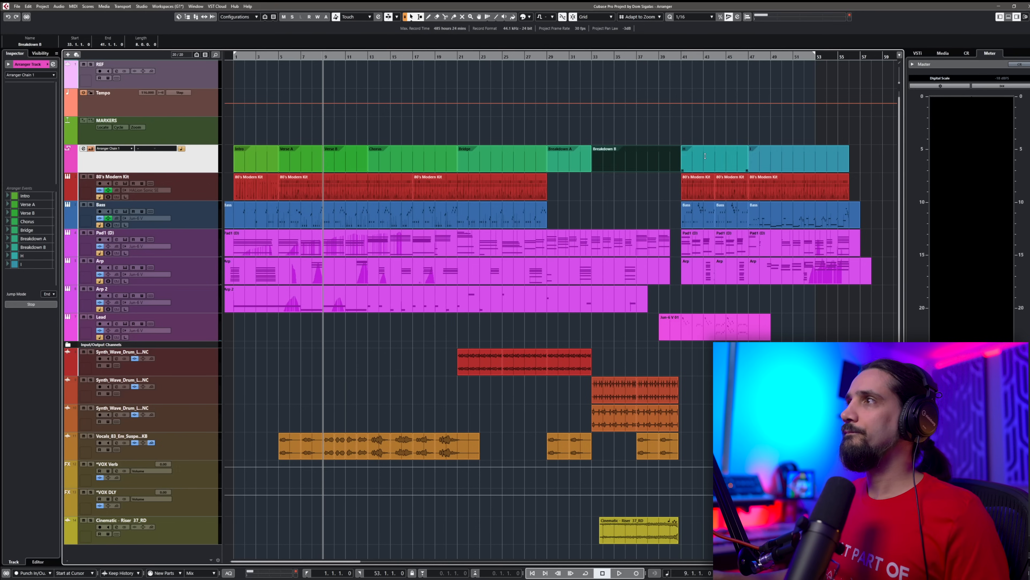
Step: Rename arranger event H, starting at bar 41, to Synth Riff and the last event to Outro
{"action": "left_click", "coordinate": [715, 163]}
{"action": "left_click", "coordinate": [29, 45]}
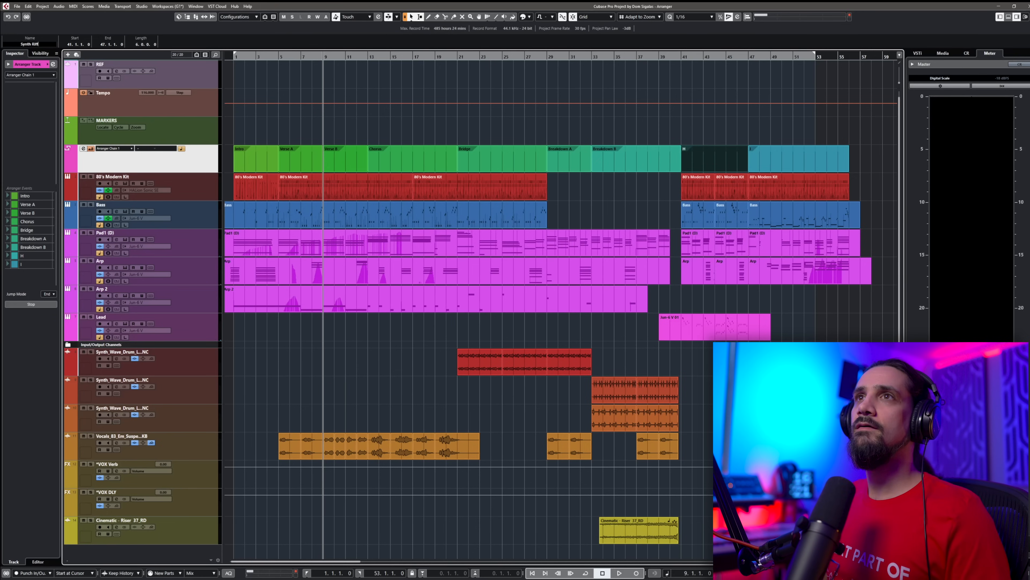
{"action": "type", "text": "Synth Riff"}
{"action": "key", "text": "Return"}
{"action": "left_click", "coordinate": [785, 162]}
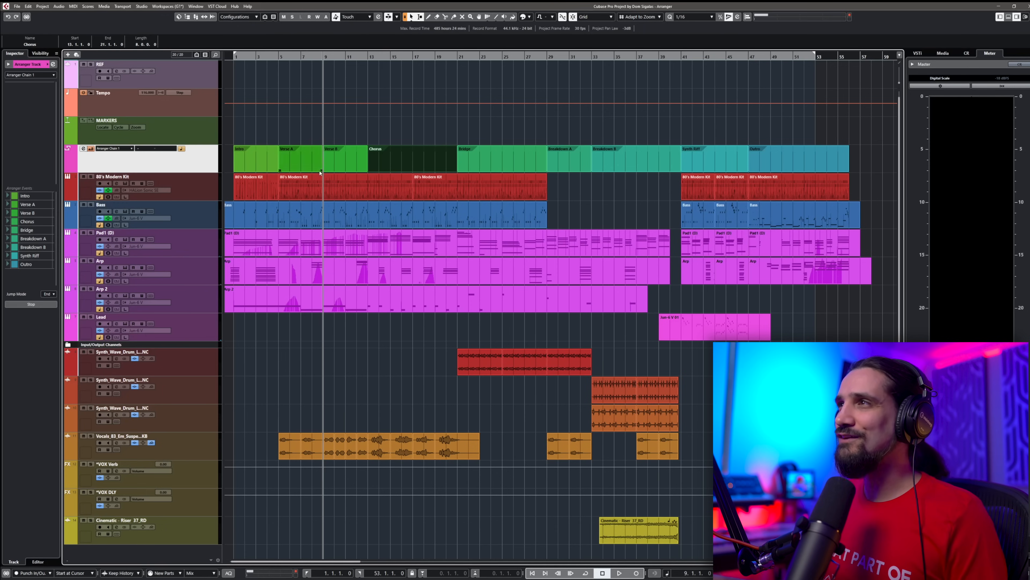
Step: Colour the Intro arranger event teal blue
{"action": "left_click", "coordinate": [758, 166]}
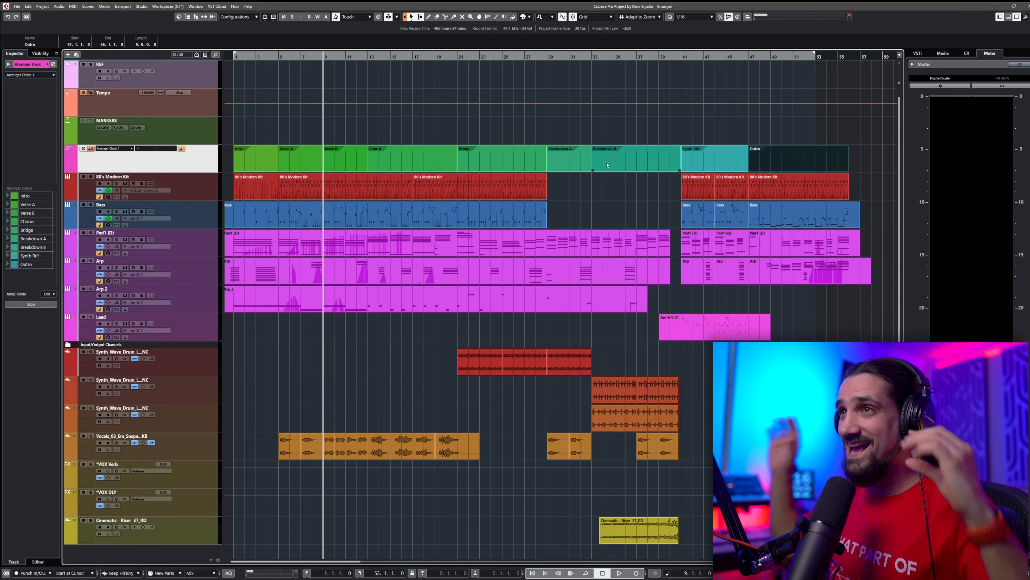
{"action": "left_click", "coordinate": [236, 150]}
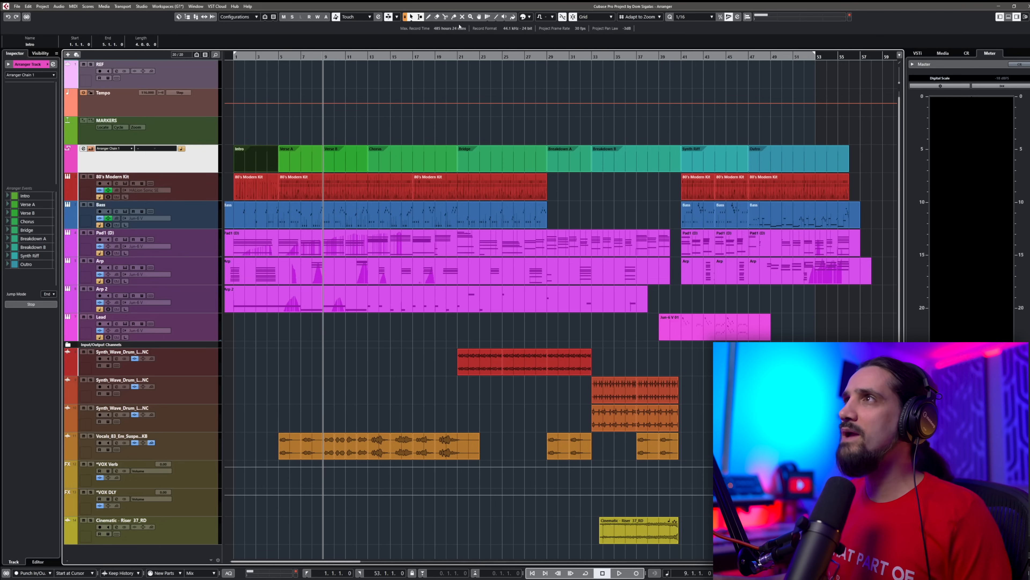
{"action": "left_click", "coordinate": [530, 17]}
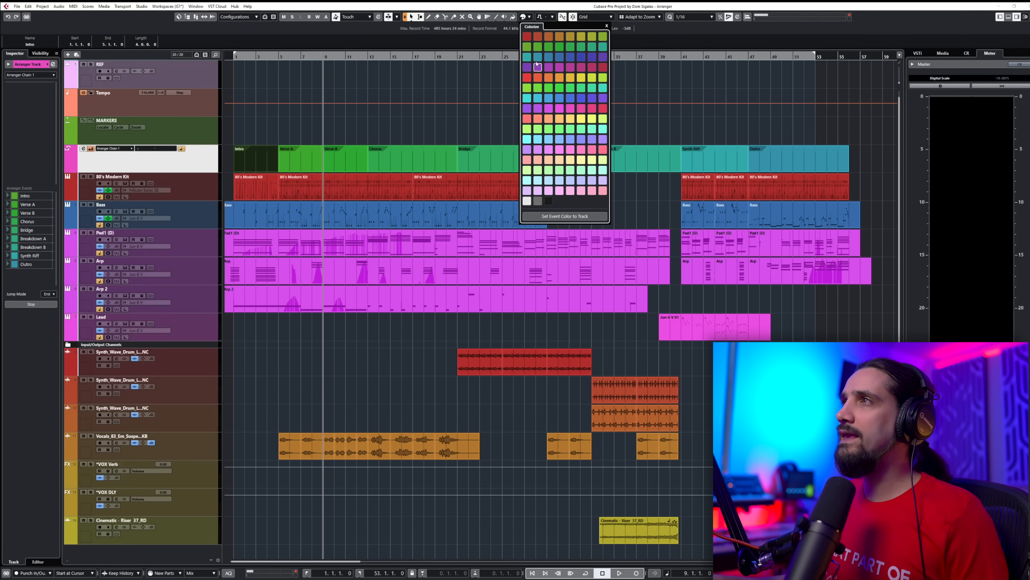
{"action": "left_click", "coordinate": [299, 165]}
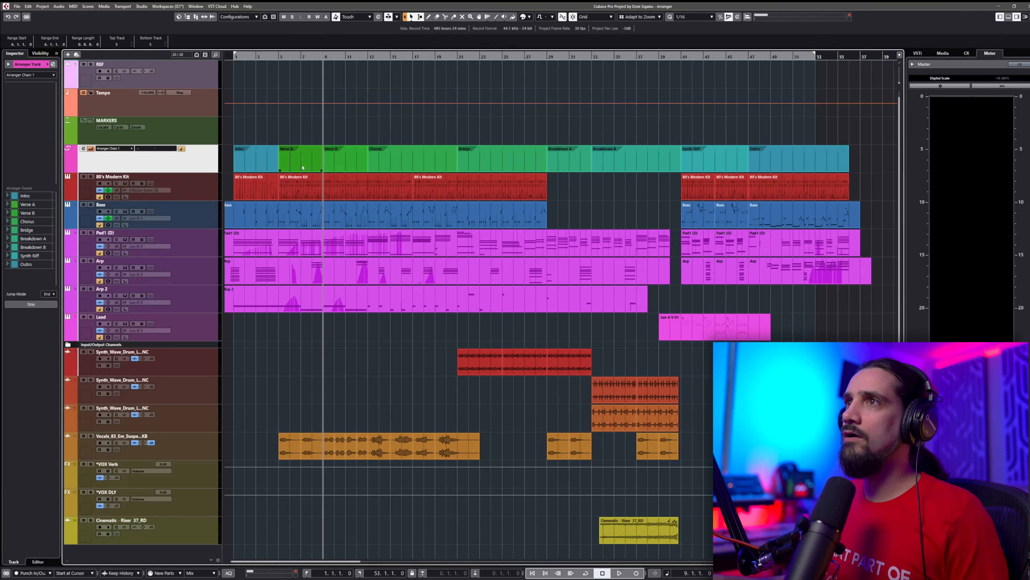
Step: Colour the Chorus arranger event red and the Bridge event pink
{"action": "left_click", "coordinate": [391, 171]}
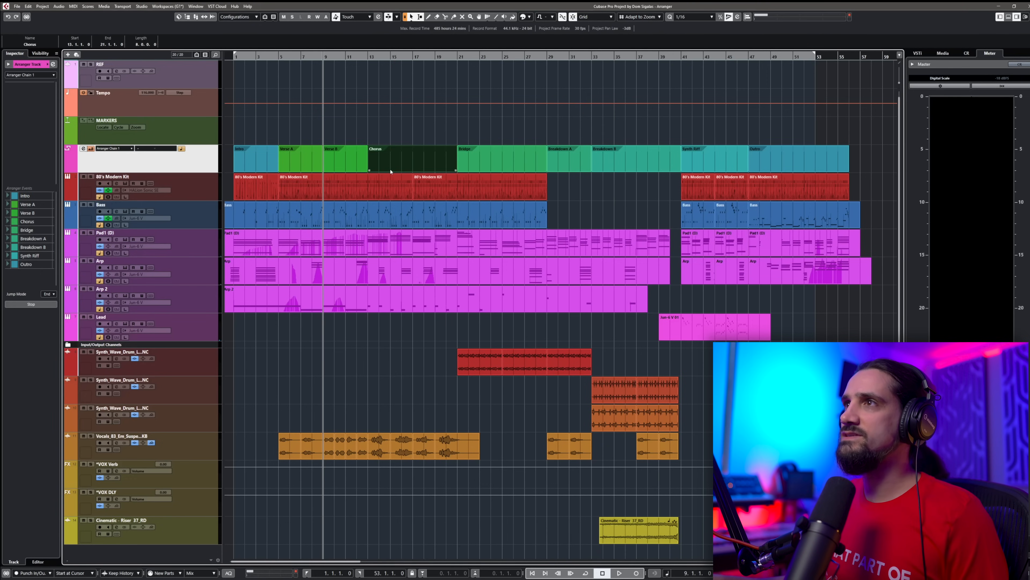
{"action": "left_click", "coordinate": [530, 18]}
{"action": "left_click", "coordinate": [527, 36]}
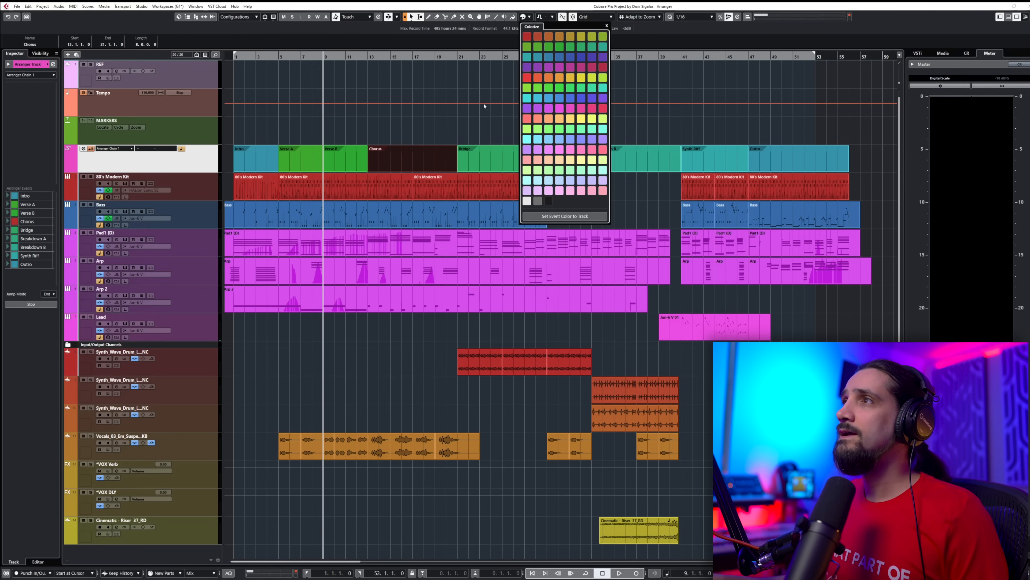
{"action": "left_click", "coordinate": [489, 143]}
{"action": "left_click", "coordinate": [491, 156]}
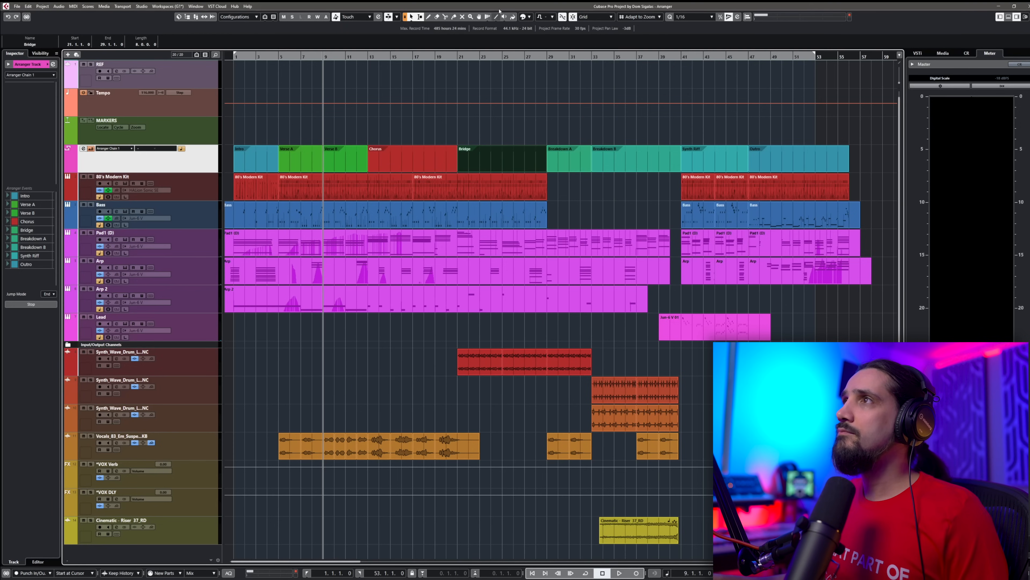
{"action": "left_click", "coordinate": [530, 19]}
{"action": "left_click", "coordinate": [583, 110]}
{"action": "left_click", "coordinate": [490, 125]}
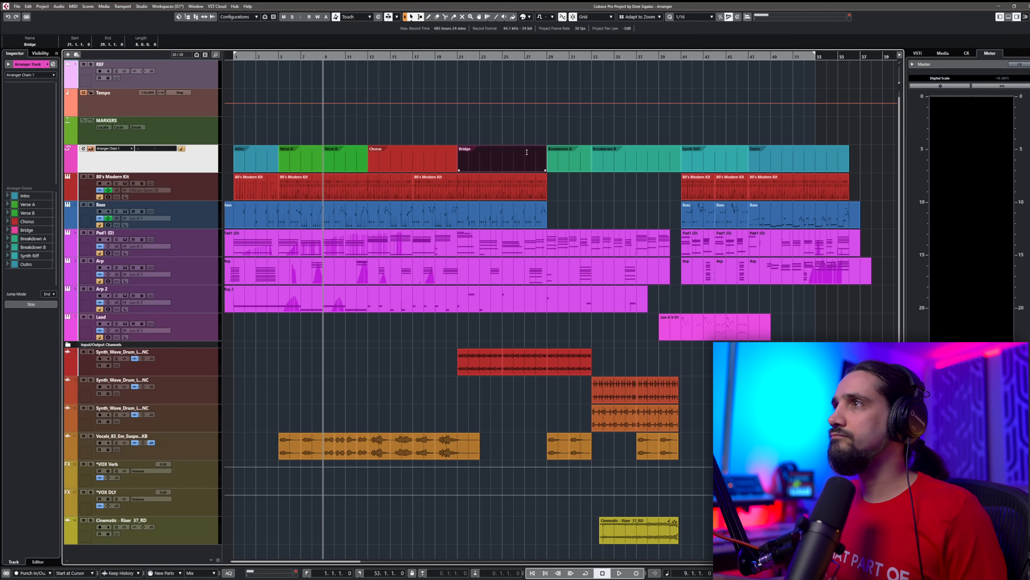
Step: Colour the Breakdown A and Breakdown B arranger events pale yellow together
{"action": "left_click", "coordinate": [561, 164]}
{"action": "key", "text": "shift+Right"}
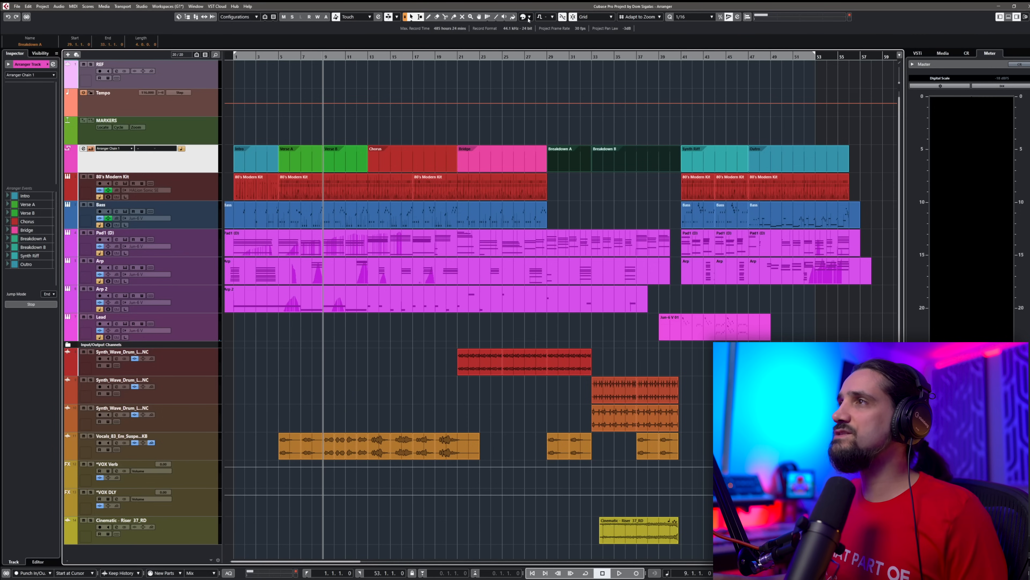
{"action": "left_click", "coordinate": [529, 18]}
{"action": "left_click", "coordinate": [579, 119]}
{"action": "left_click", "coordinate": [682, 123]}
Step: Colour the Synth Riff arranger event purple and the Outro event grey
{"action": "left_click", "coordinate": [702, 161]}
{"action": "left_click", "coordinate": [529, 18]}
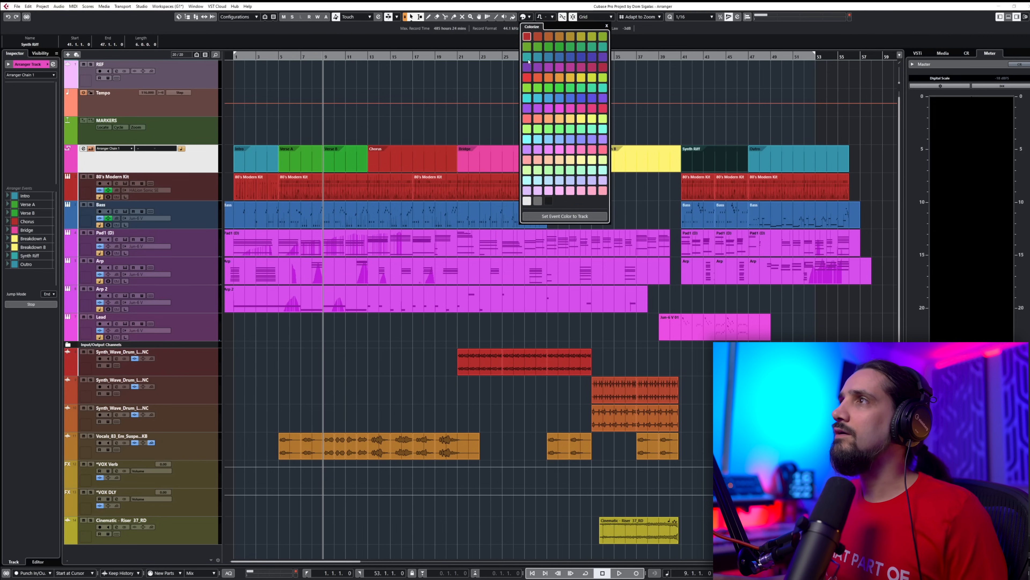
{"action": "left_click", "coordinate": [537, 109]}
{"action": "left_click", "coordinate": [773, 165]}
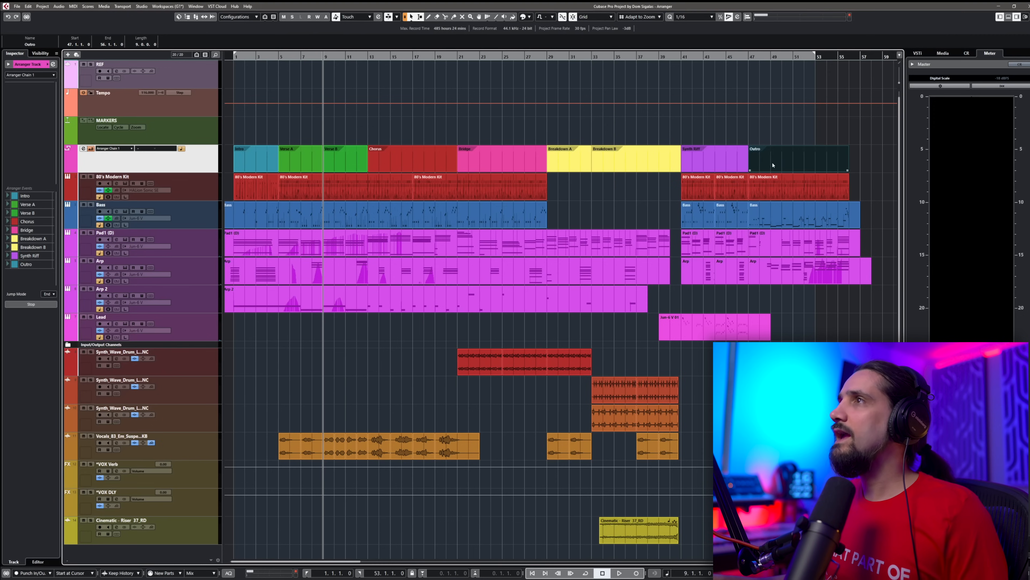
{"action": "left_click", "coordinate": [530, 17]}
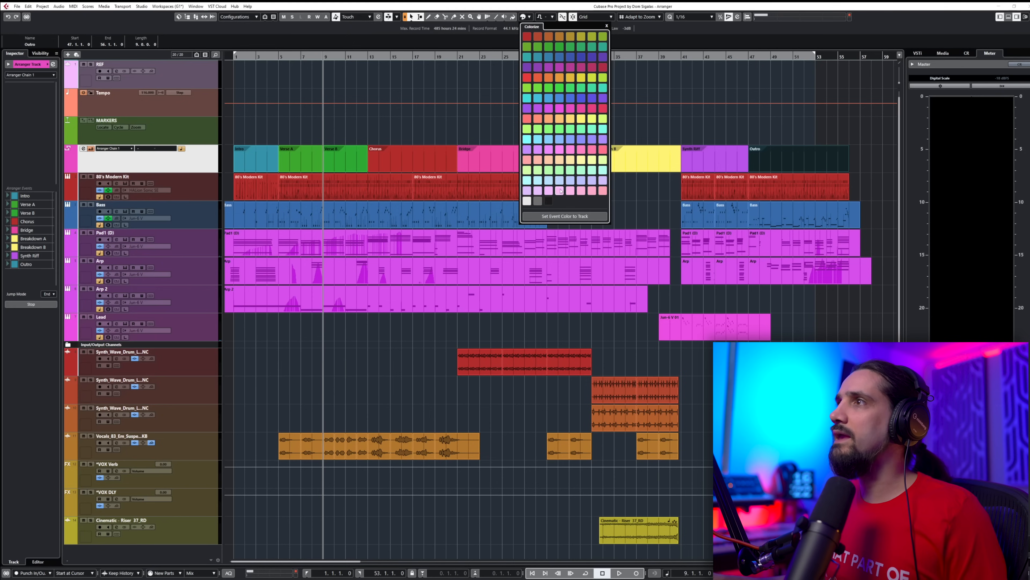
{"action": "left_click", "coordinate": [538, 201]}
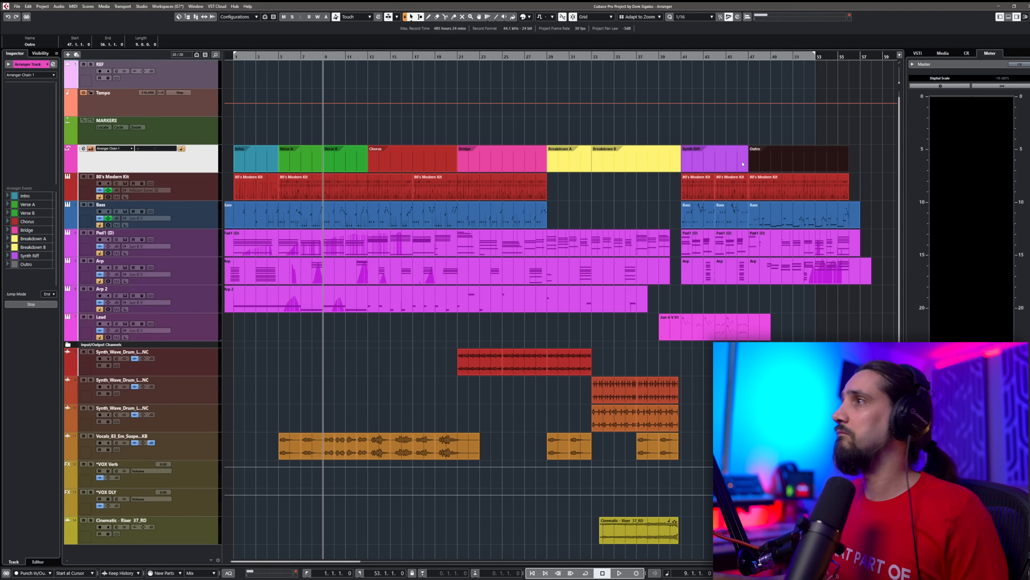
{"action": "left_click", "coordinate": [654, 210]}
{"action": "left_click", "coordinate": [654, 209]}
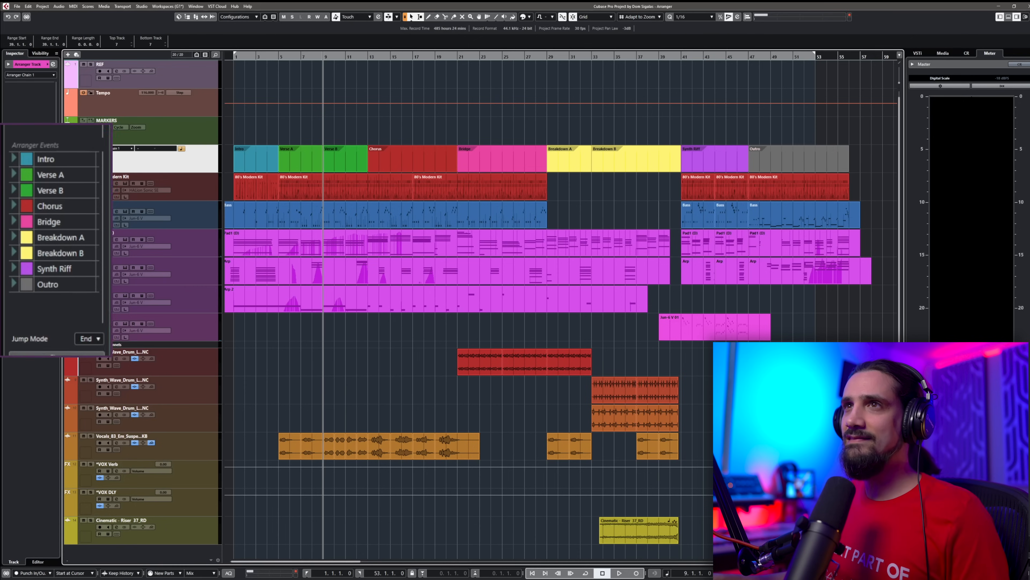
Step: Open the Arranger Editor for Arranger Chain 1 and place it over the tracks below the arranger events
{"action": "left_click", "coordinate": [84, 149]}
{"action": "left_click_drag", "start_coordinate": [446, 236], "coordinate": [347, 230]}
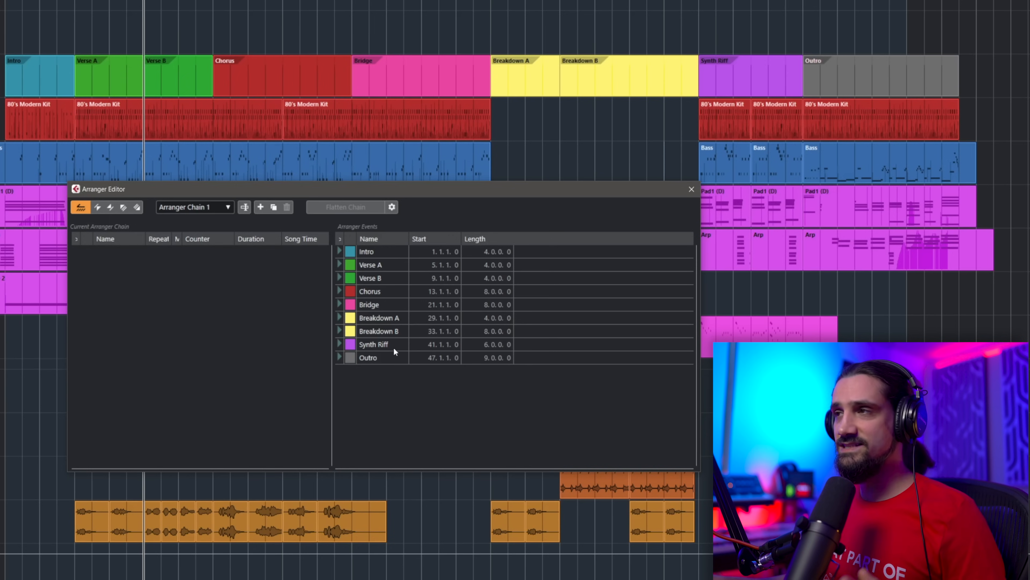
Step: Audition the Chorus, Verse A and Synth Riff sections from the arranger event list
{"action": "left_click", "coordinate": [341, 290]}
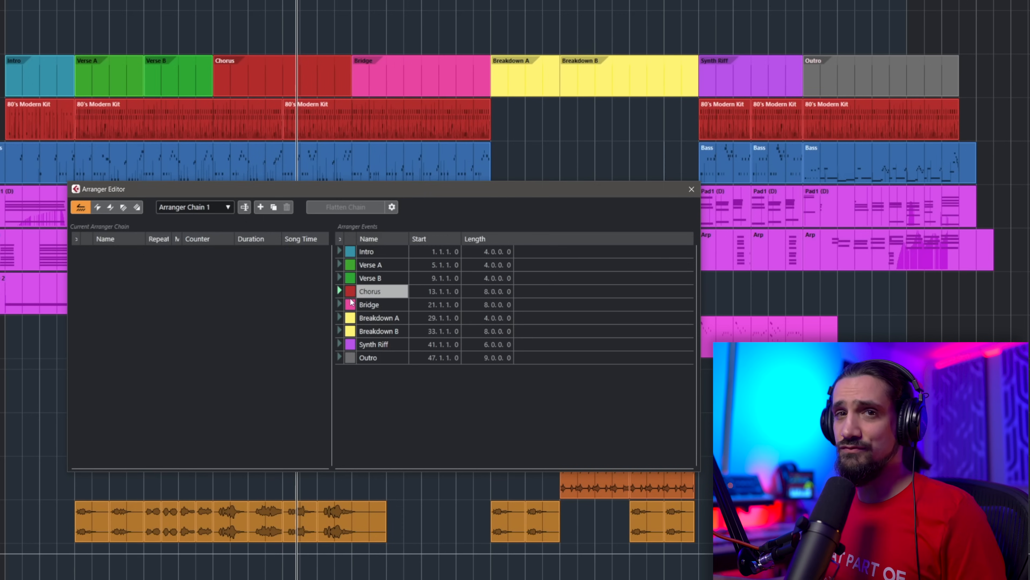
{"action": "left_click", "coordinate": [340, 264]}
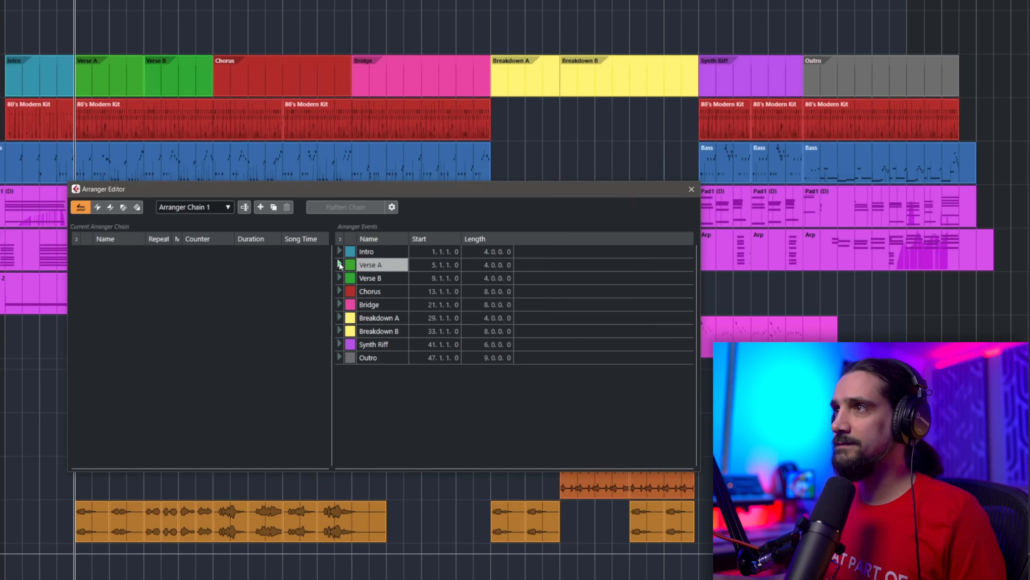
{"action": "left_click", "coordinate": [337, 340]}
{"action": "left_click", "coordinate": [337, 343]}
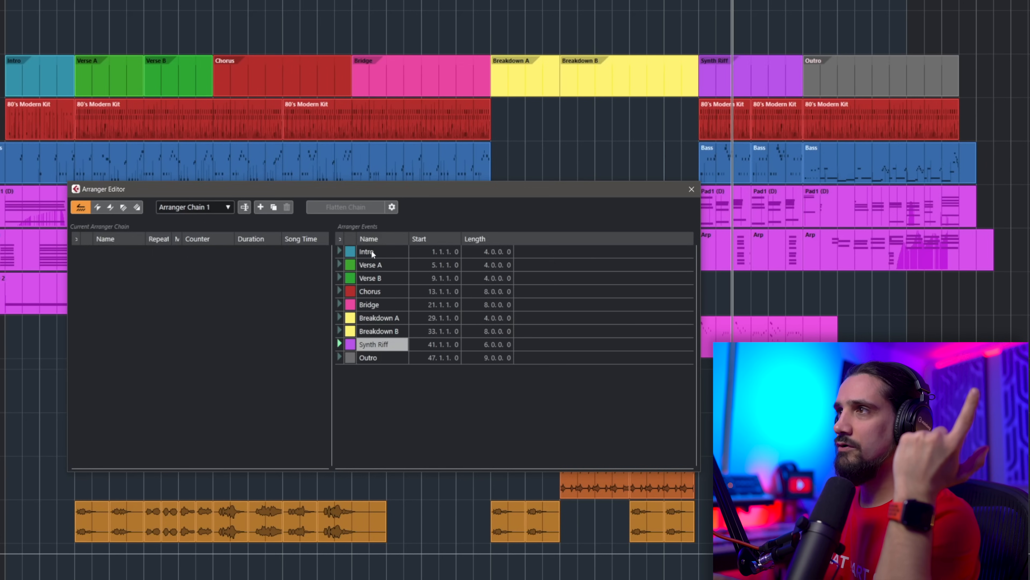
Step: Add Intro followed by Synth Riff to the current arranger chain, each with a repeat count of 1
{"action": "left_click_drag", "start_coordinate": [371, 251], "coordinate": [213, 274]}
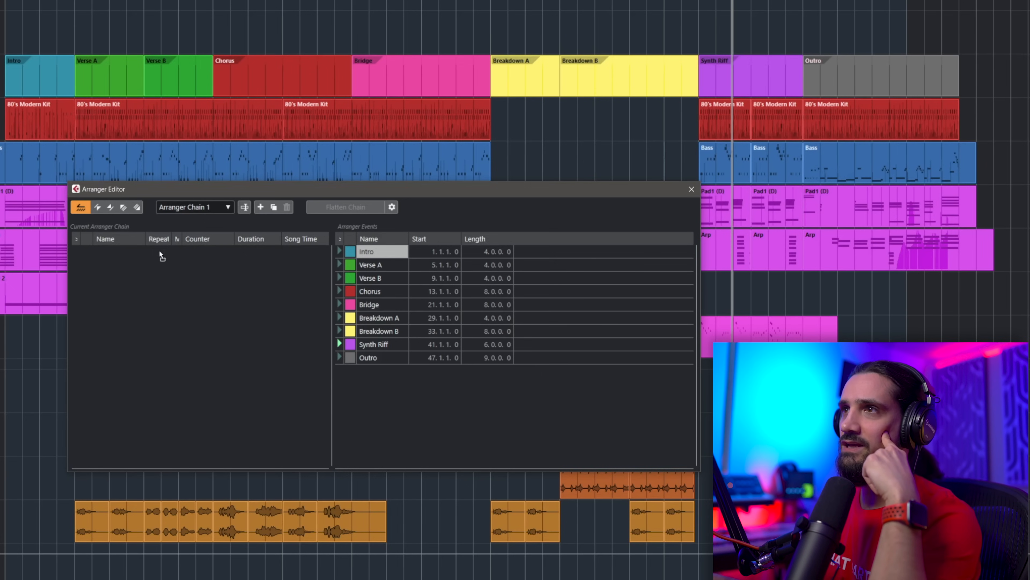
{"action": "left_click_drag", "start_coordinate": [129, 268], "coordinate": [127, 268]}
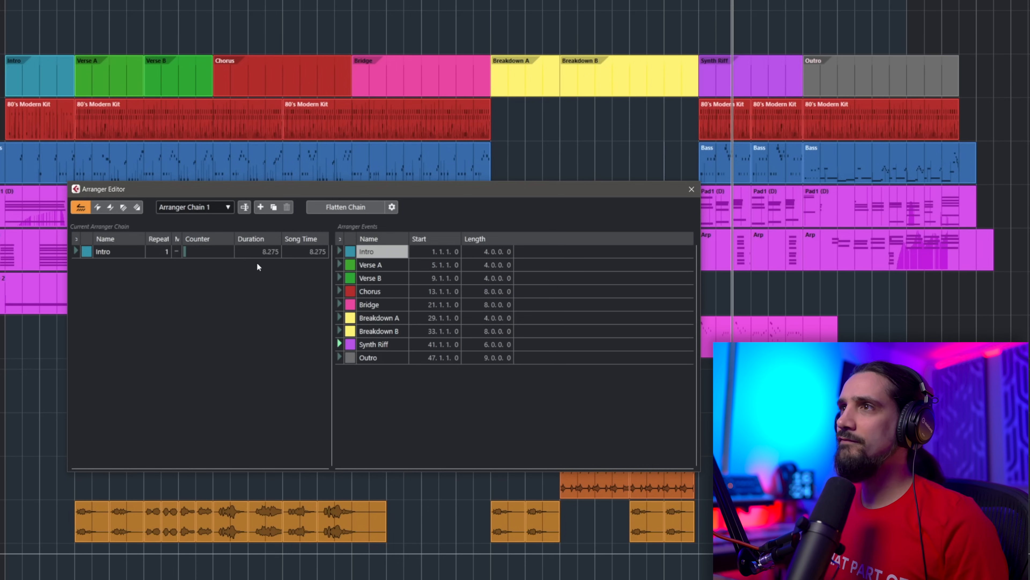
{"action": "double_click", "coordinate": [165, 252]}
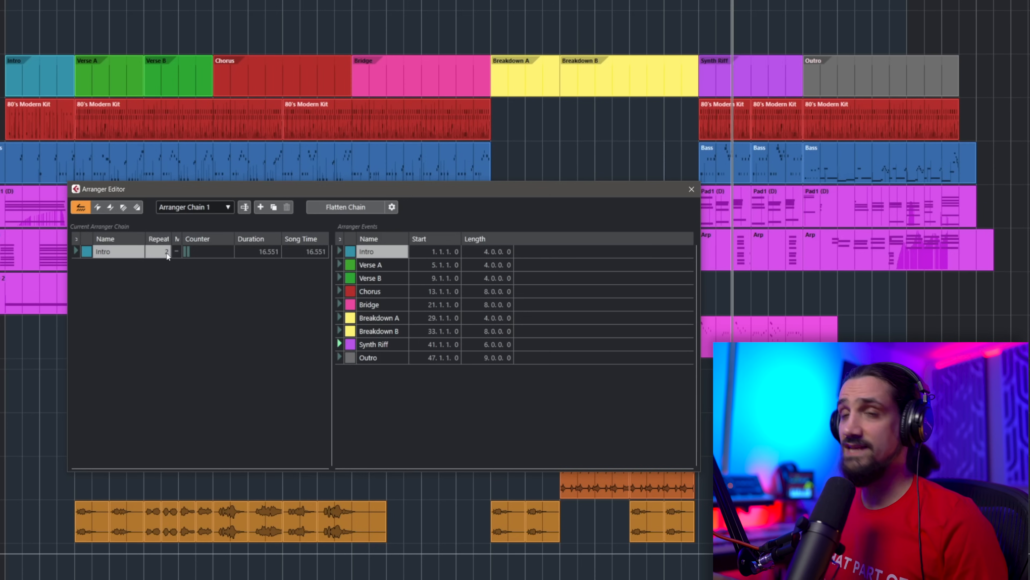
{"action": "key", "text": "ctrl+z"}
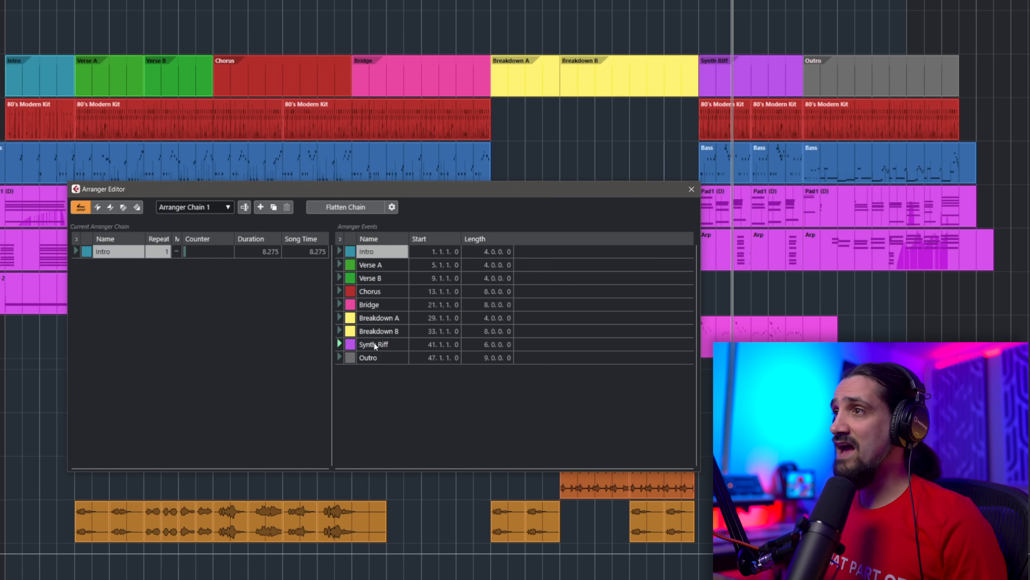
{"action": "left_click", "coordinate": [358, 344]}
{"action": "left_click_drag", "start_coordinate": [211, 339], "coordinate": [211, 340]}
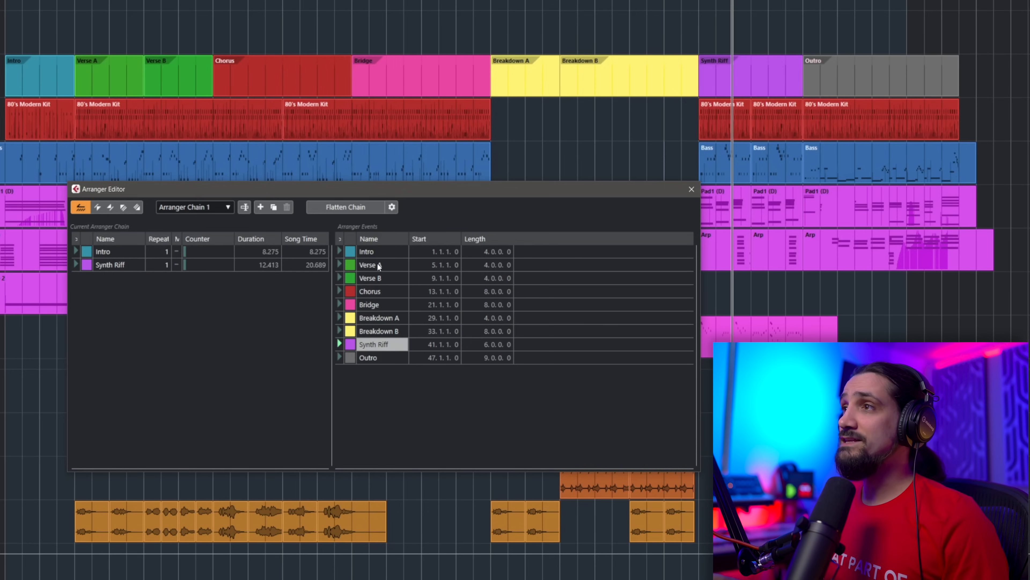
Step: Add Verse A to the chain after Synth Riff and set its repeat count to 2
{"action": "left_click_drag", "start_coordinate": [377, 264], "coordinate": [360, 272]}
{"action": "left_click_drag", "start_coordinate": [184, 322], "coordinate": [198, 315]}
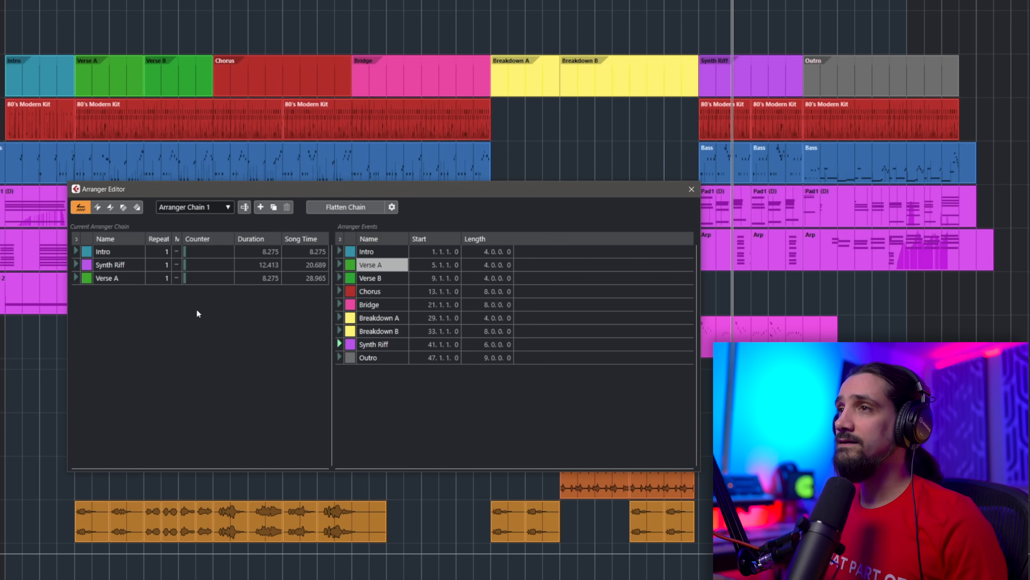
{"action": "left_click", "coordinate": [171, 275]}
{"action": "type", "text": "2"}
{"action": "key", "text": "Return"}
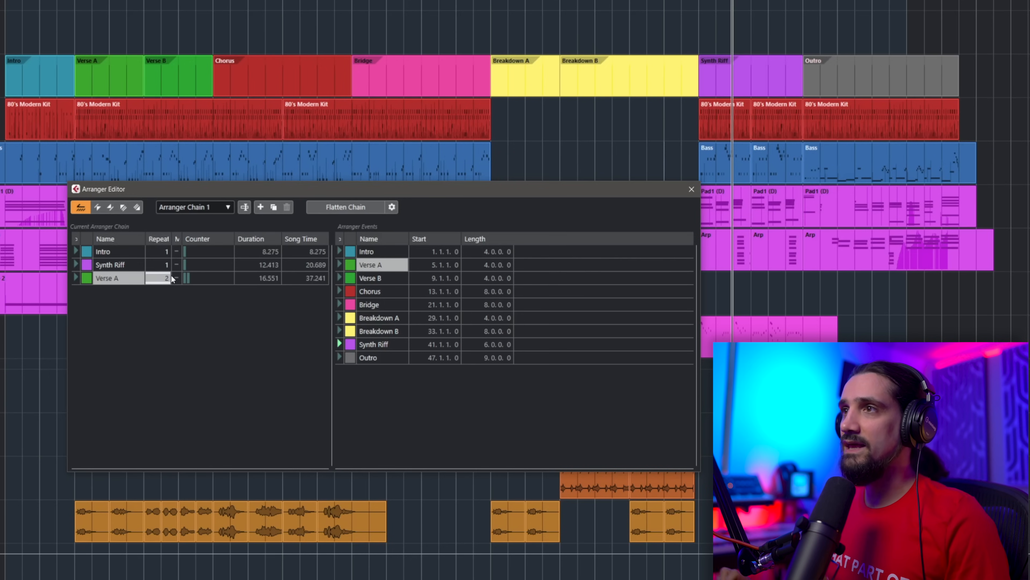
Step: Add Verse B and Chorus to the end of the chain, setting the Chorus repeat count to 2
{"action": "left_click_drag", "start_coordinate": [373, 280], "coordinate": [195, 323]}
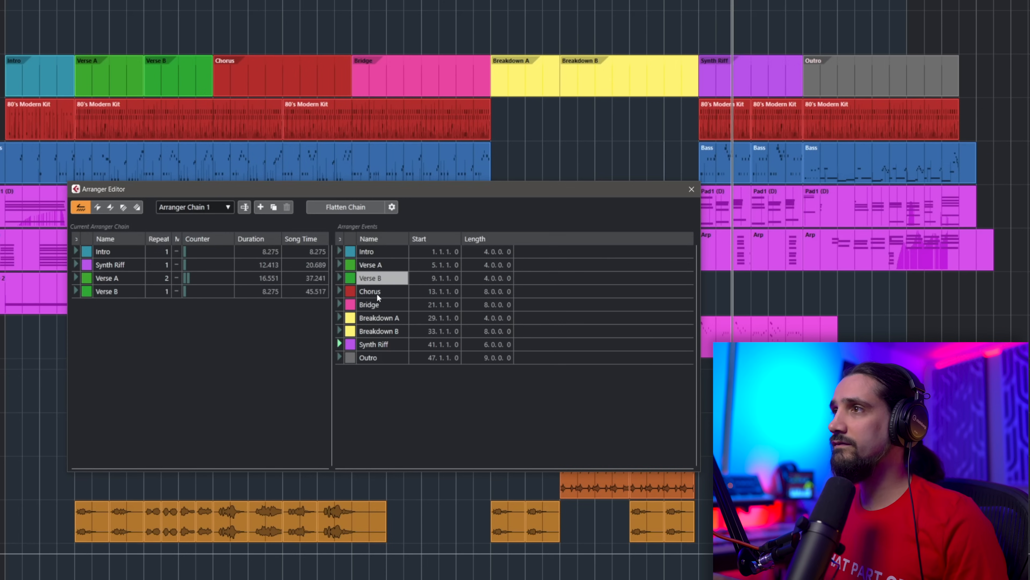
{"action": "left_click_drag", "start_coordinate": [378, 293], "coordinate": [186, 327]}
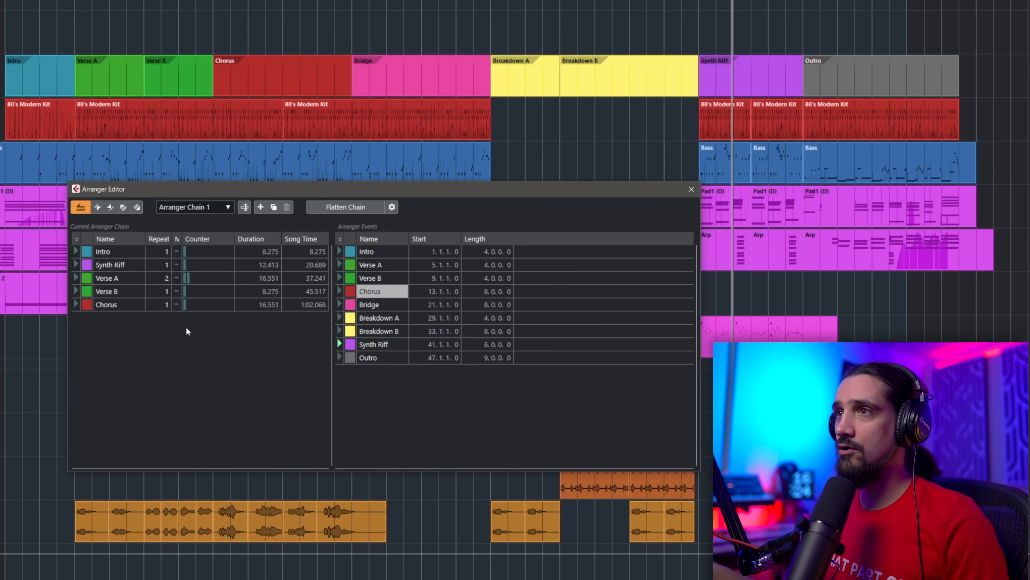
{"action": "double_click", "coordinate": [167, 301]}
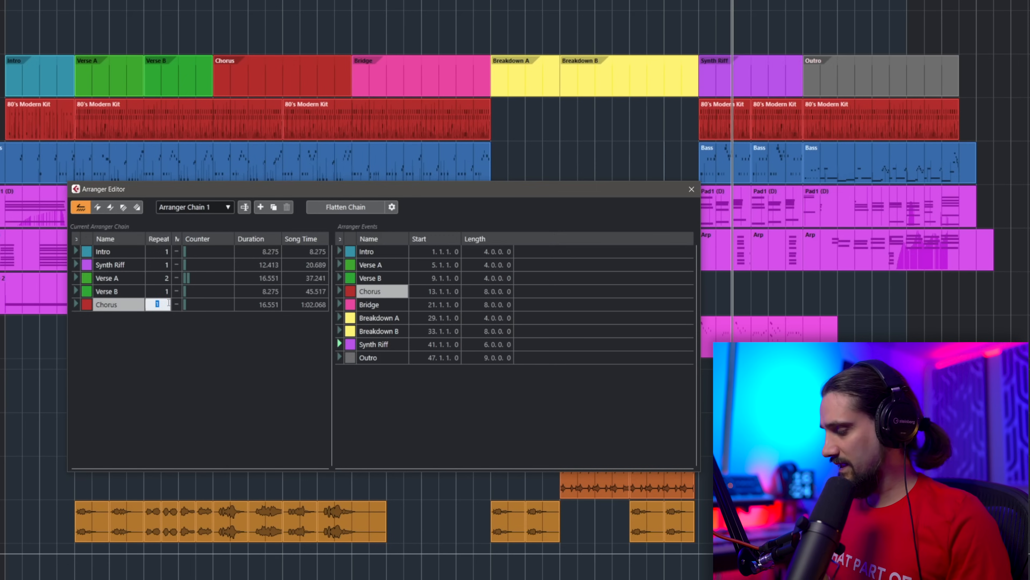
{"action": "key", "text": "Return"}
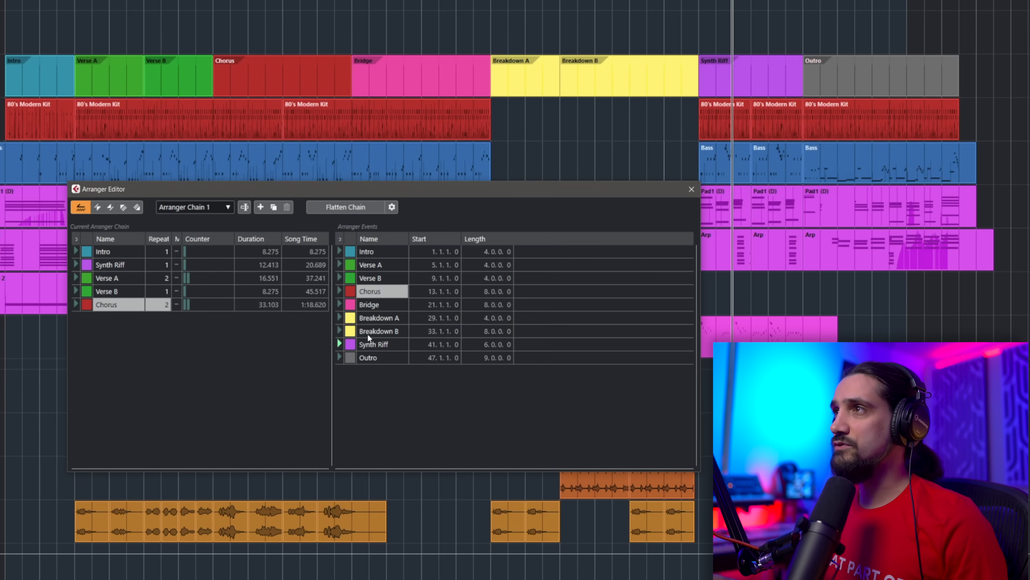
{"action": "left_click", "coordinate": [352, 71]}
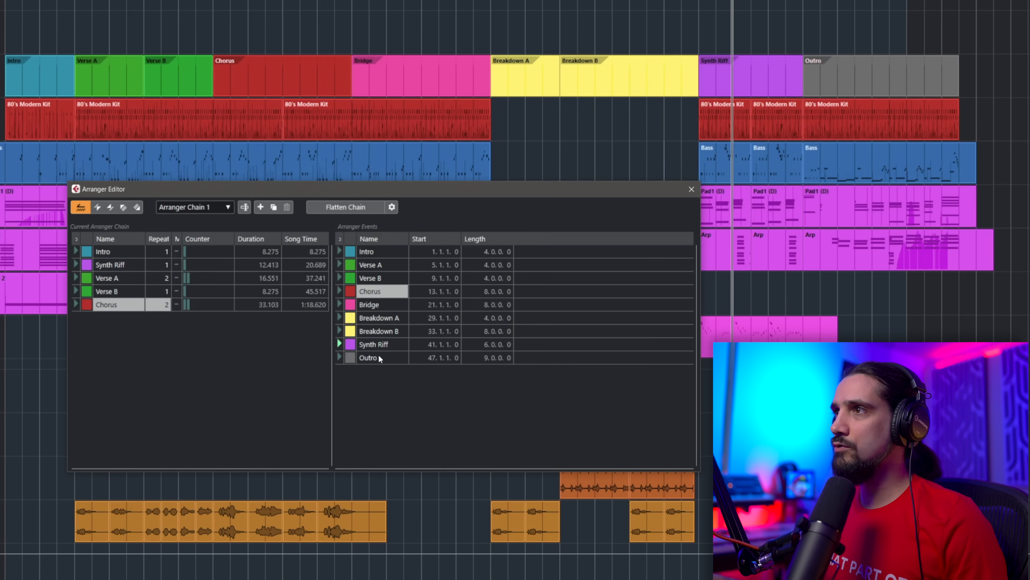
Step: Extend the arranger chain with Synth Riff, Verse B, Chorus and Breakdown A, in that order
{"action": "left_click_drag", "start_coordinate": [375, 347], "coordinate": [101, 366]}
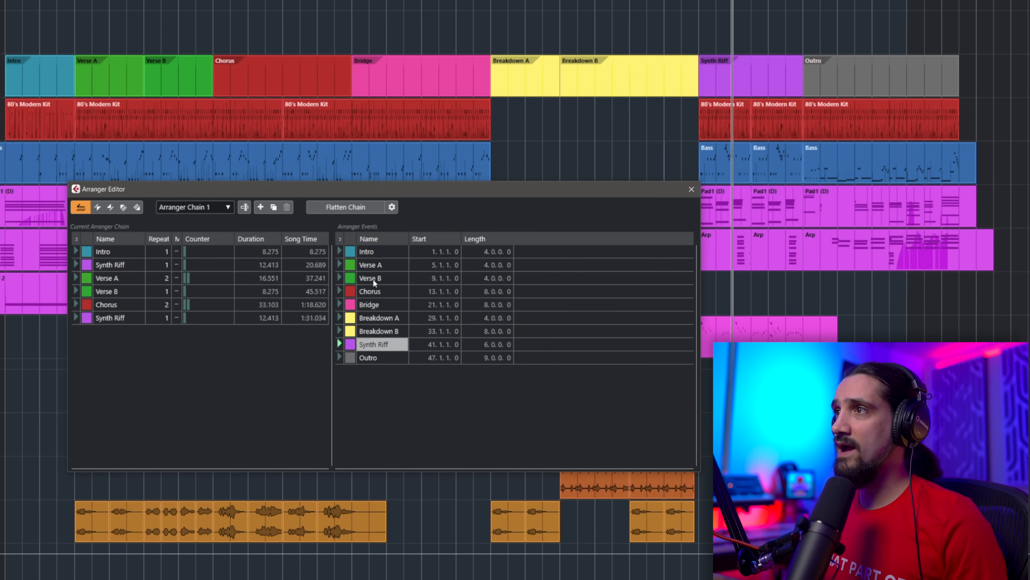
{"action": "left_click_drag", "start_coordinate": [373, 278], "coordinate": [170, 349]}
{"action": "left_click_drag", "start_coordinate": [368, 321], "coordinate": [133, 364]}
Step: Remove Breakdown A from the end of the chain and add Breakdown B in its place
{"action": "left_click", "coordinate": [115, 359]}
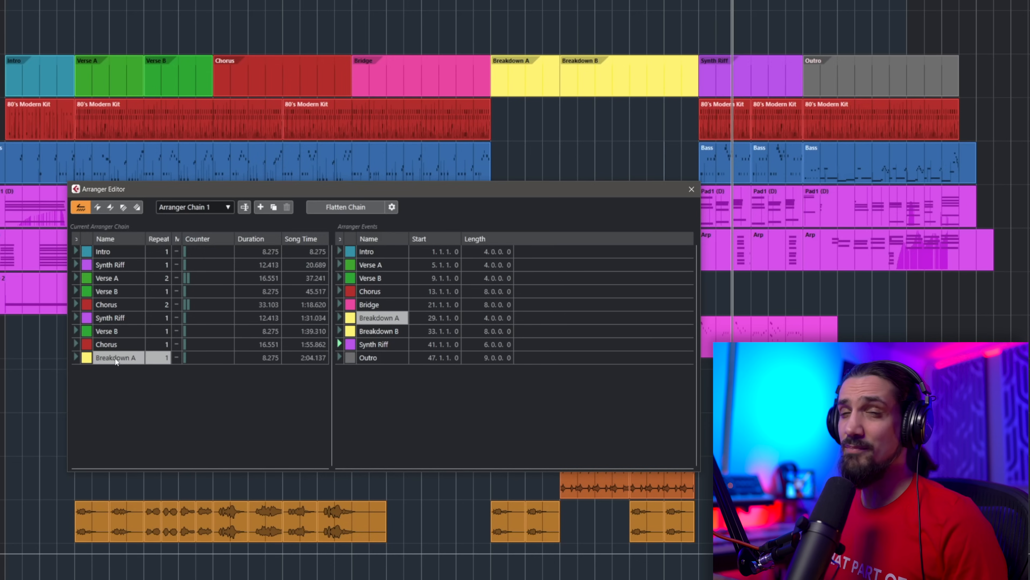
{"action": "right_click", "coordinate": [116, 359]}
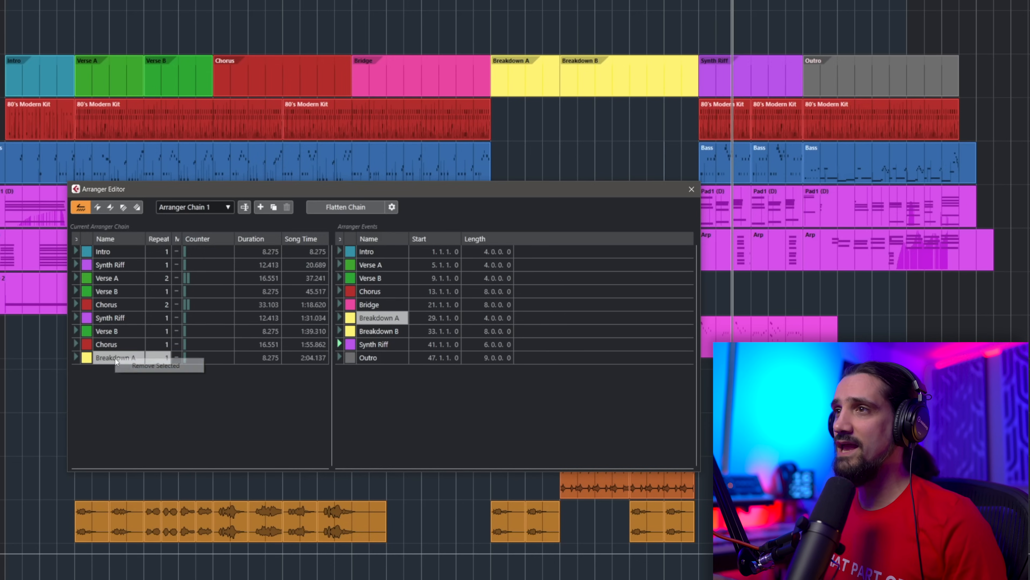
{"action": "left_click", "coordinate": [123, 369]}
{"action": "left_click_drag", "start_coordinate": [358, 335], "coordinate": [178, 378]}
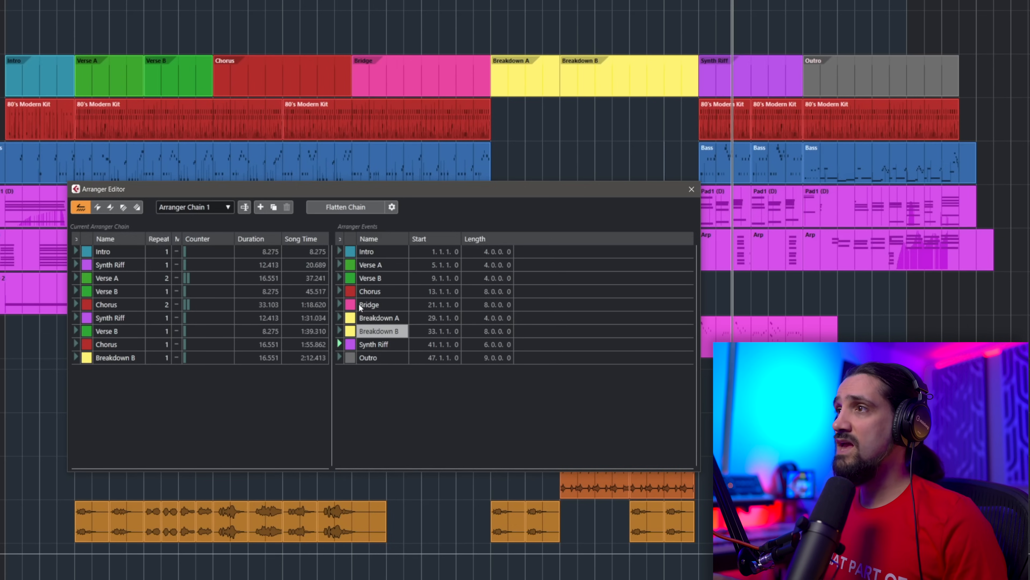
Step: Append Chorus with a repeat count of 2 to the arranger chain, followed by Outro as its final entry
{"action": "left_click_drag", "start_coordinate": [370, 292], "coordinate": [168, 370]}
{"action": "double_click", "coordinate": [167, 371]}
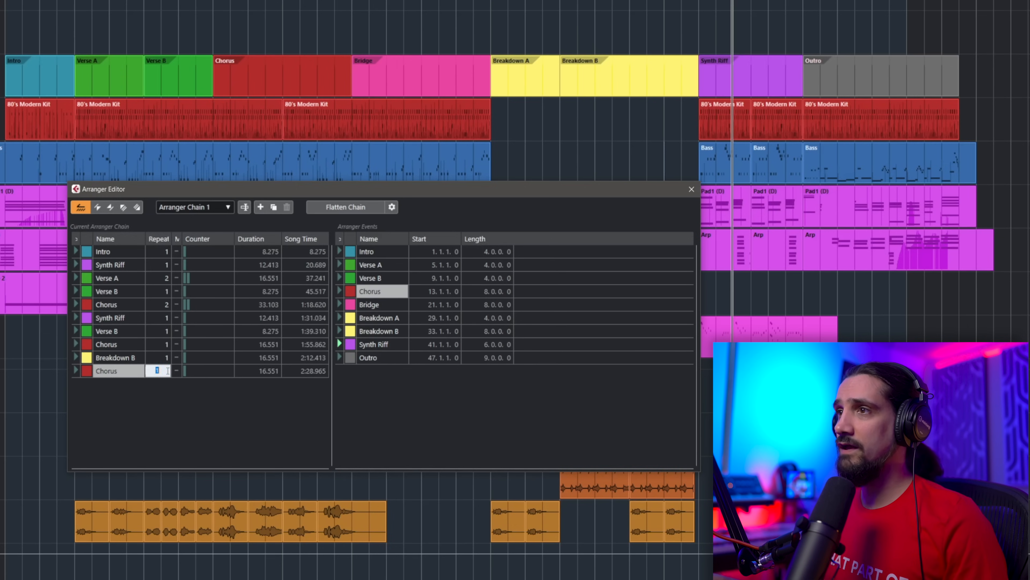
{"action": "key", "text": "Return"}
{"action": "left_click", "coordinate": [375, 358]}
{"action": "left_click_drag", "start_coordinate": [375, 359], "coordinate": [136, 422]}
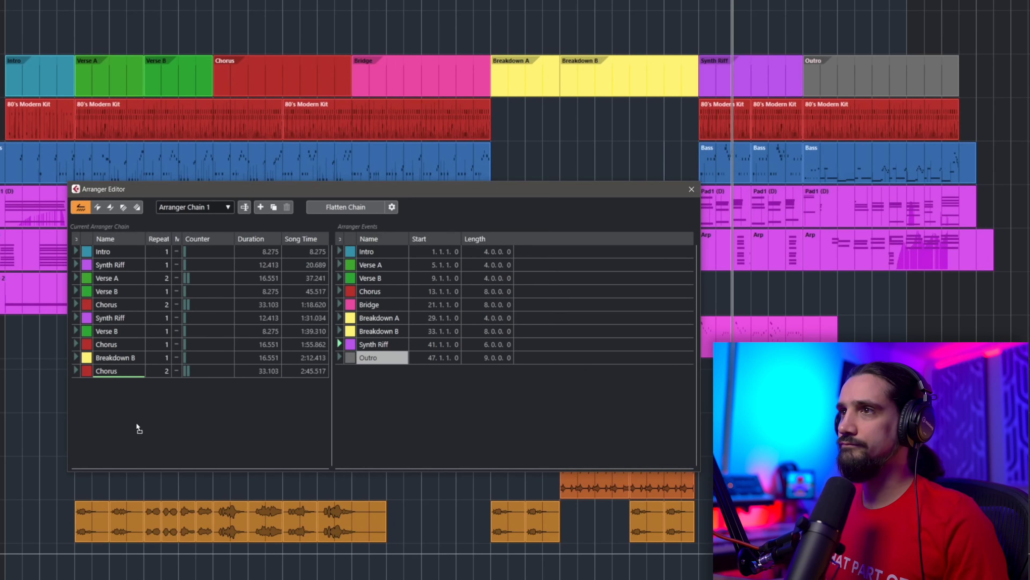
{"action": "left_click_drag", "start_coordinate": [135, 422], "coordinate": [135, 422]}
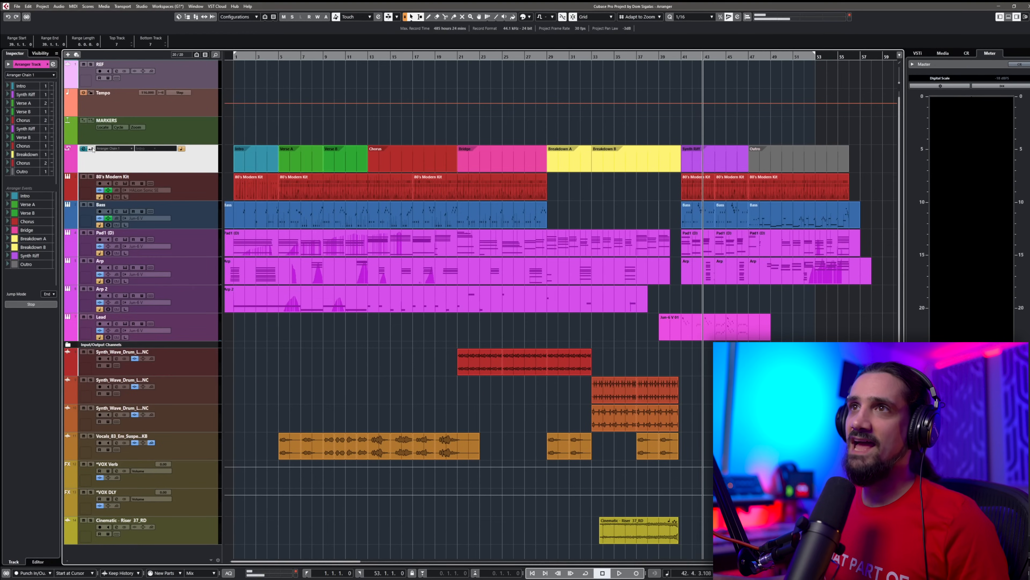
Step: Activate arranger mode and play the chain from the Intro with the Arranger Editor open and enlarged
{"action": "left_click", "coordinate": [93, 150]}
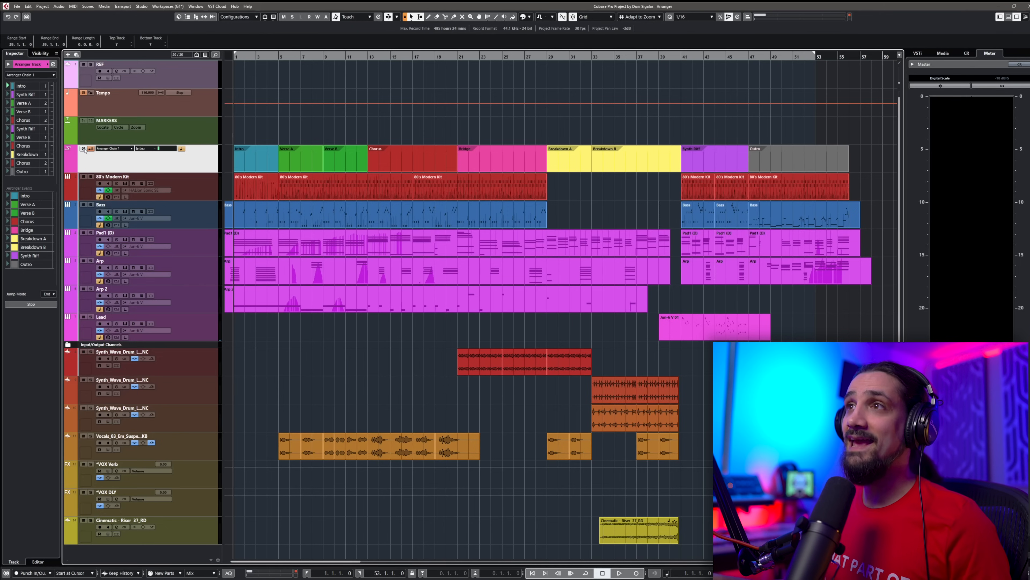
{"action": "left_click", "coordinate": [84, 149]}
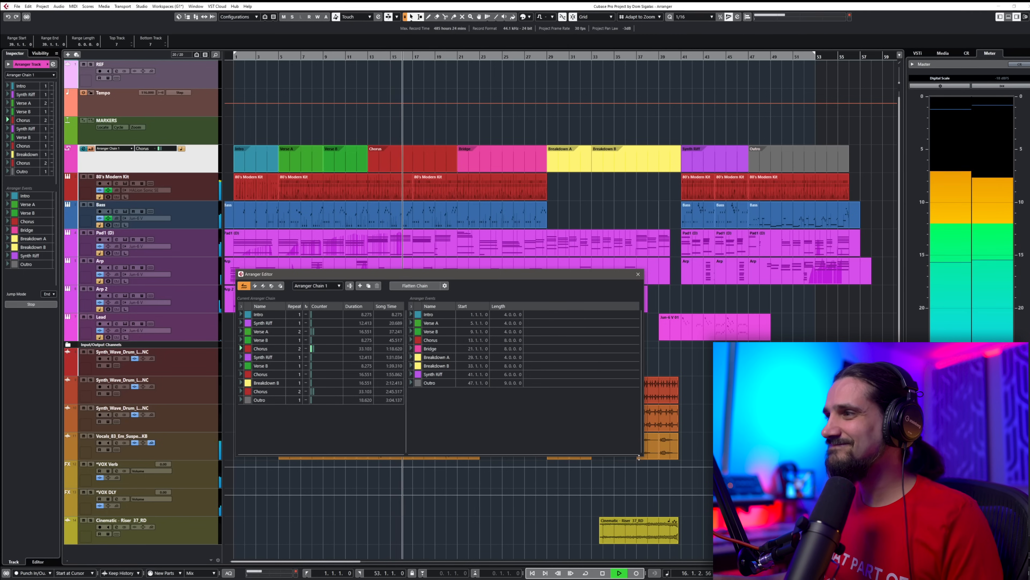
{"action": "left_click_drag", "start_coordinate": [643, 457], "coordinate": [697, 486]}
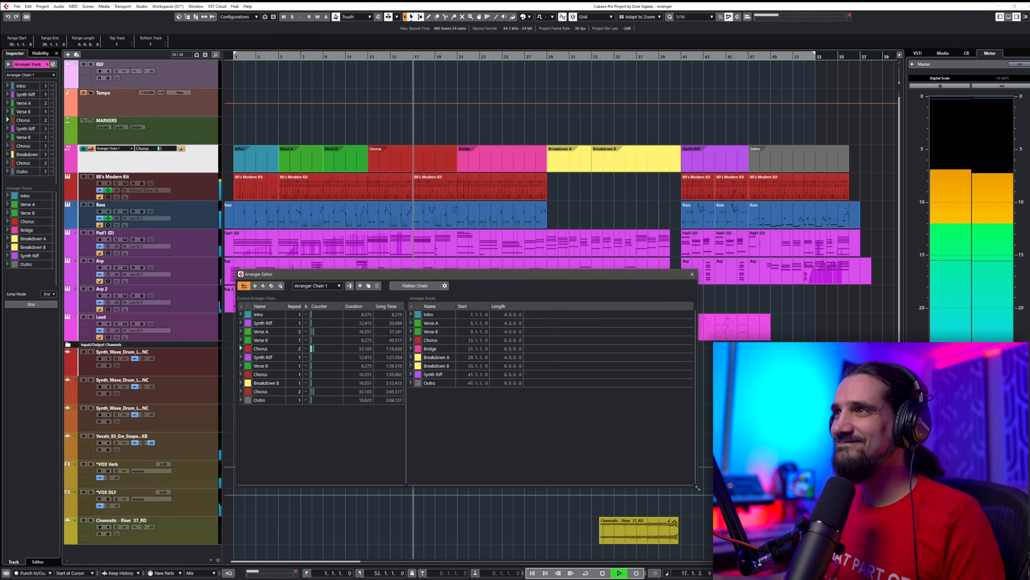
{"action": "key", "text": "space"}
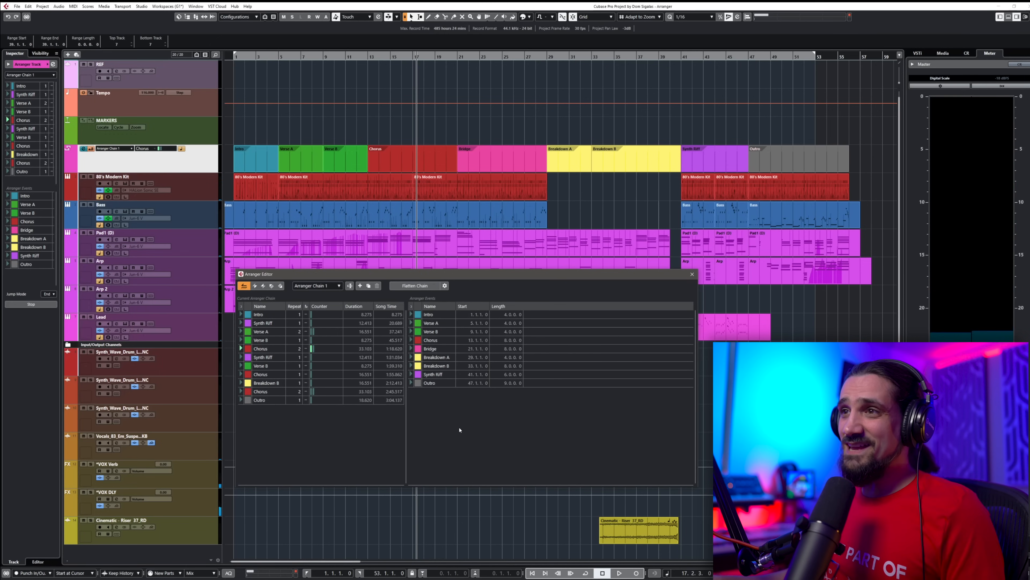
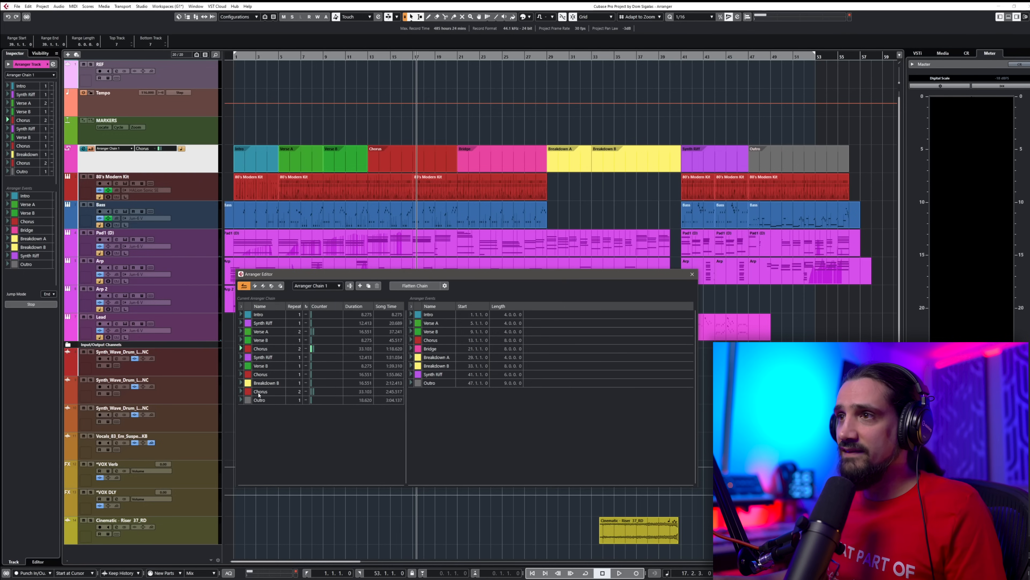
Step: Set the last Chorus repeat count to 4 and step forwards and backwards through the chain's entries
{"action": "double_click", "coordinate": [298, 392]}
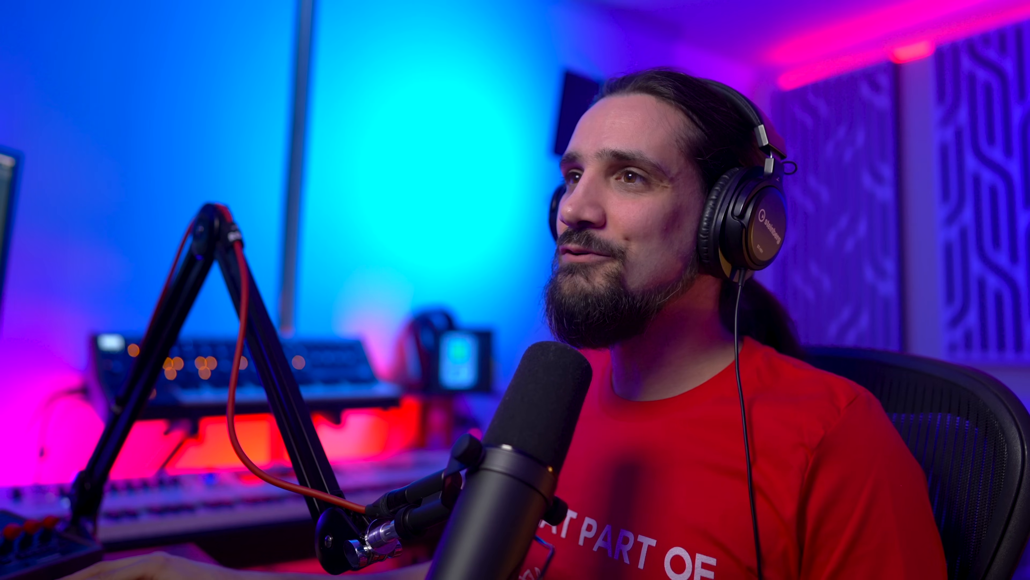
{"action": "left_click", "coordinate": [262, 285]}
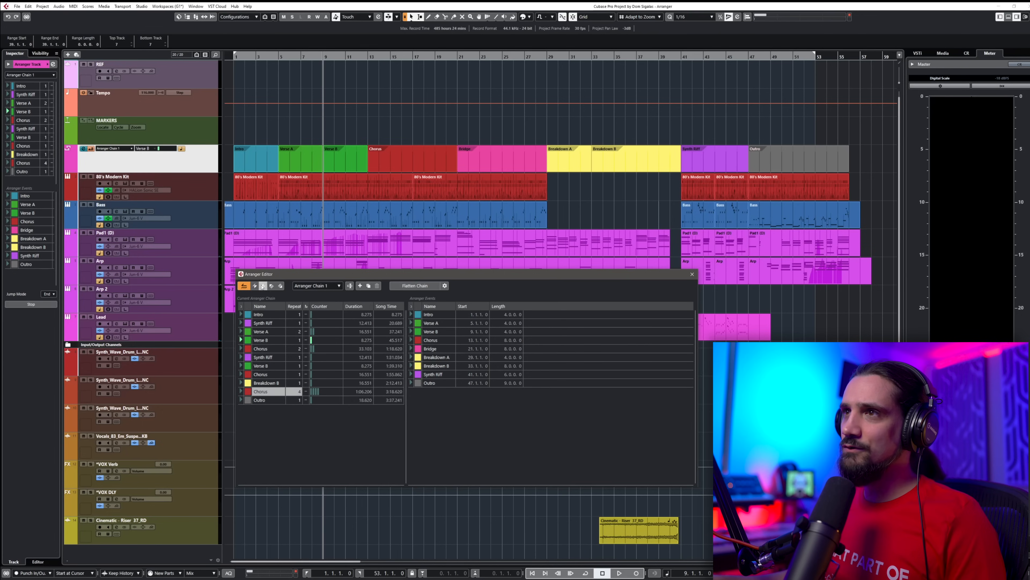
{"action": "left_click", "coordinate": [263, 286]}
{"action": "left_click", "coordinate": [264, 286]}
{"action": "left_click", "coordinate": [264, 286]}
{"action": "left_click", "coordinate": [263, 286]}
{"action": "left_click", "coordinate": [264, 286]}
{"action": "left_click", "coordinate": [264, 286]}
{"action": "left_click", "coordinate": [255, 286]}
{"action": "left_click", "coordinate": [255, 286]}
{"action": "left_click", "coordinate": [255, 286]}
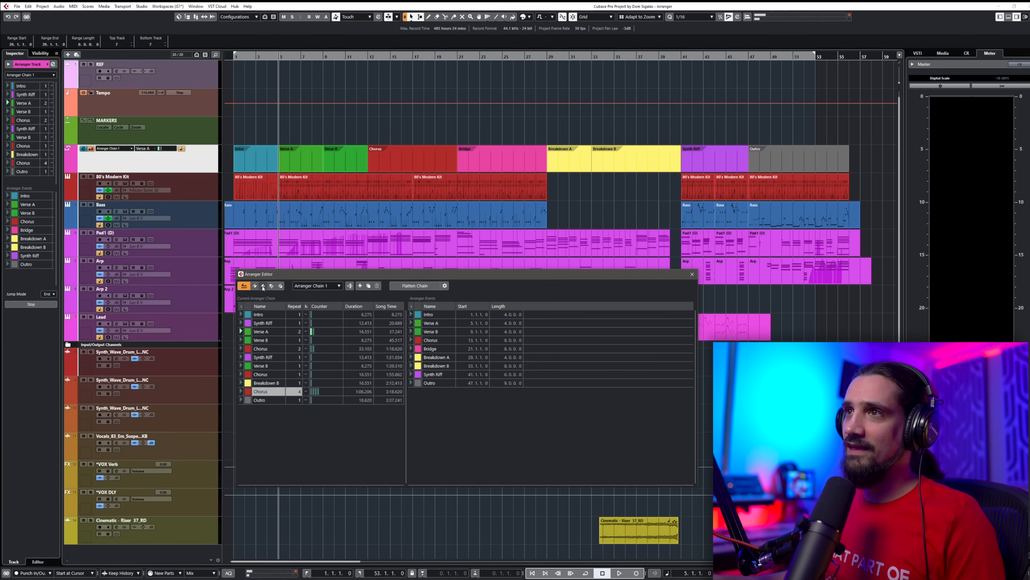
Step: Create a second, empty arranger chain and switch back to Arranger Chain 1
{"action": "left_click", "coordinate": [360, 286]}
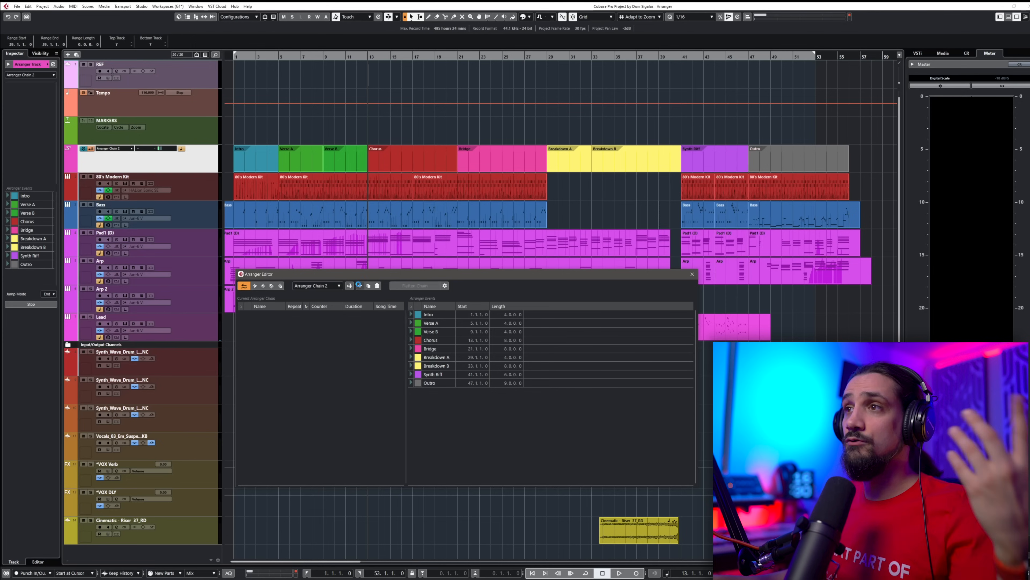
{"action": "left_click", "coordinate": [337, 286]}
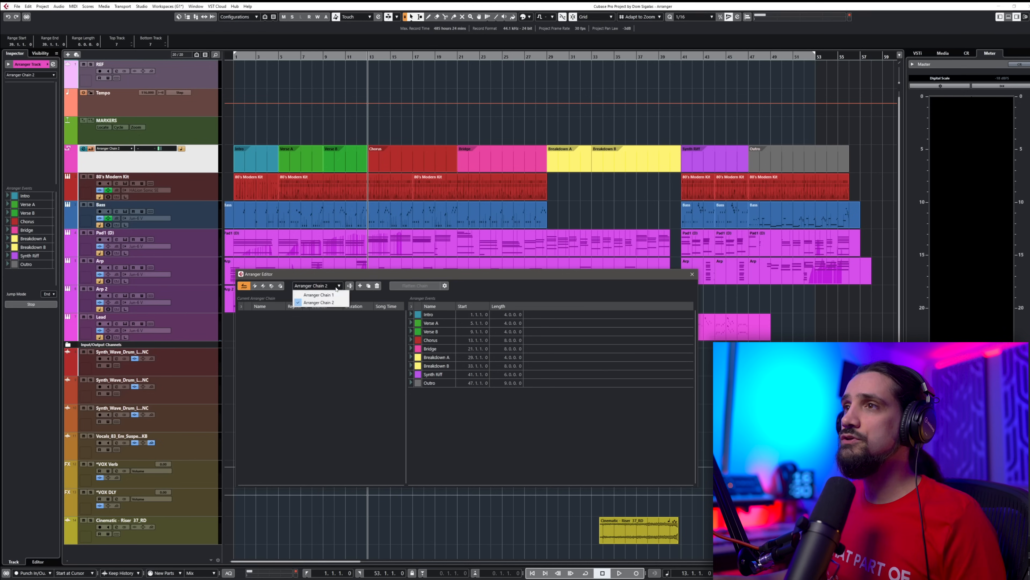
{"action": "left_click", "coordinate": [338, 292]}
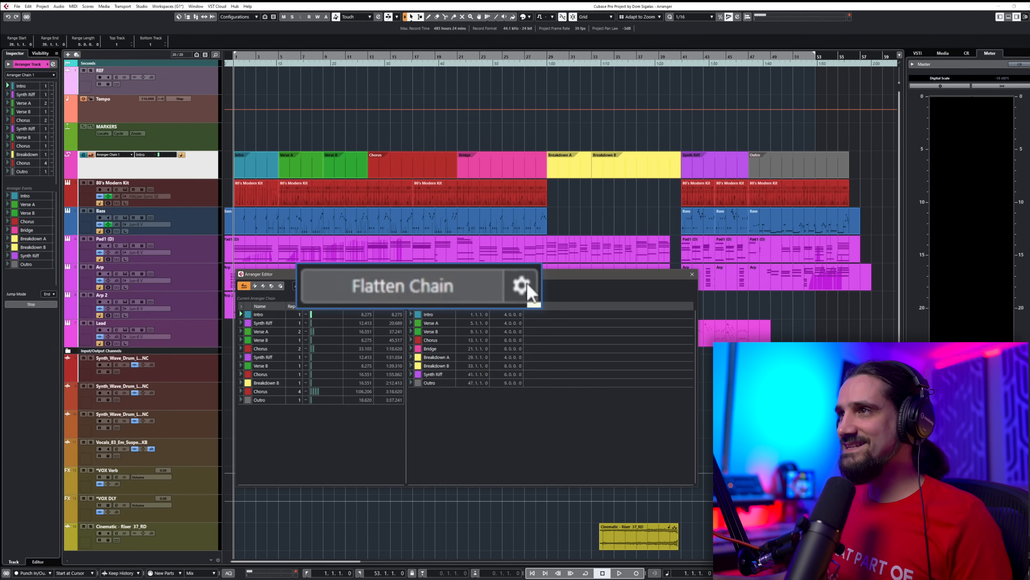
Step: Flatten the current chain into the current project with Keep Arranger Track off, after reviewing the flattening options
{"action": "left_click", "coordinate": [444, 285]}
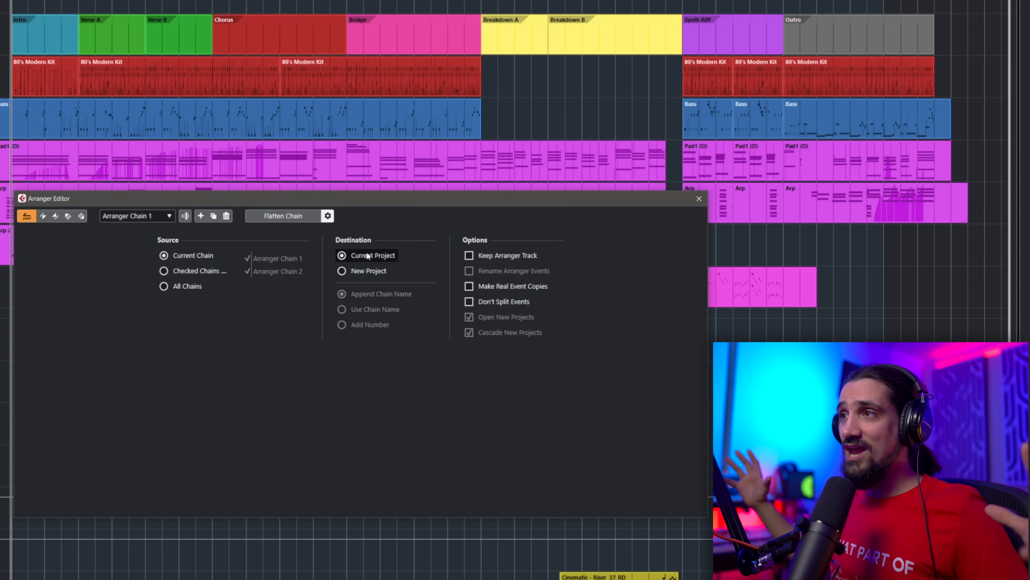
{"action": "left_click", "coordinate": [469, 256]}
{"action": "left_click", "coordinate": [470, 255]}
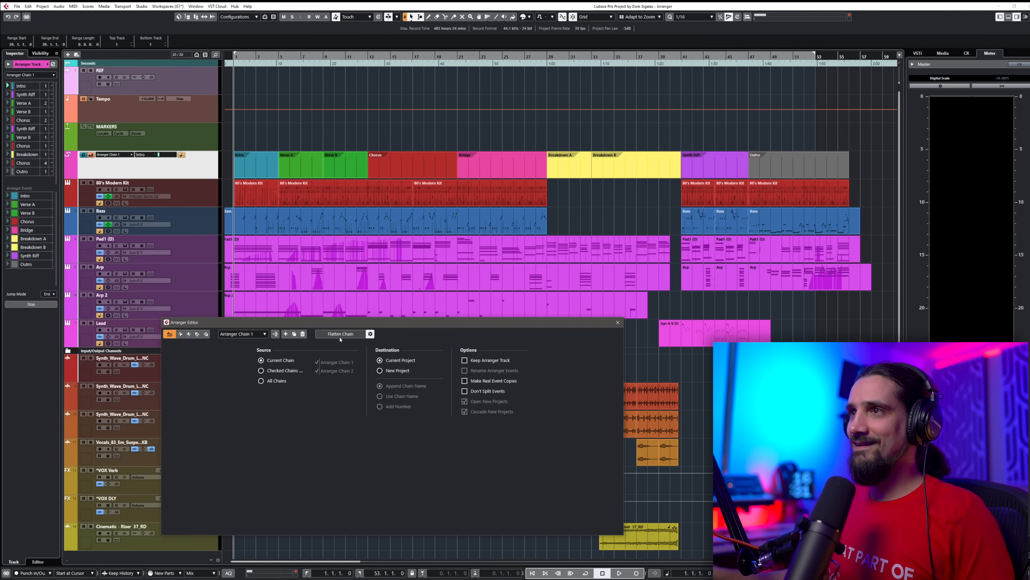
{"action": "left_click", "coordinate": [340, 339]}
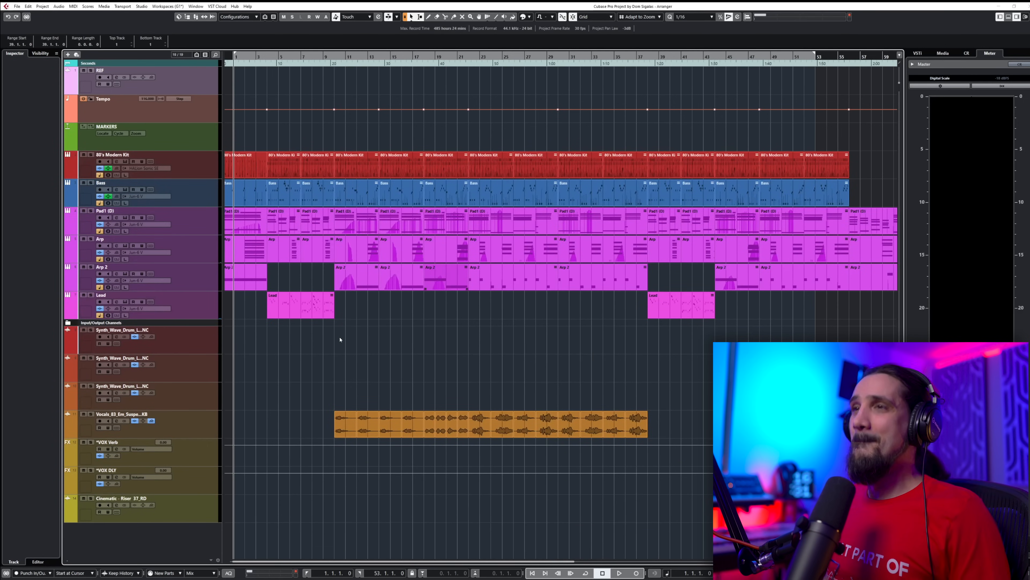
Step: Fit the whole flattened arrangement in view and play it from the start
{"action": "key", "text": "g"}
{"action": "key", "text": "g"}
{"action": "key", "text": "g"}
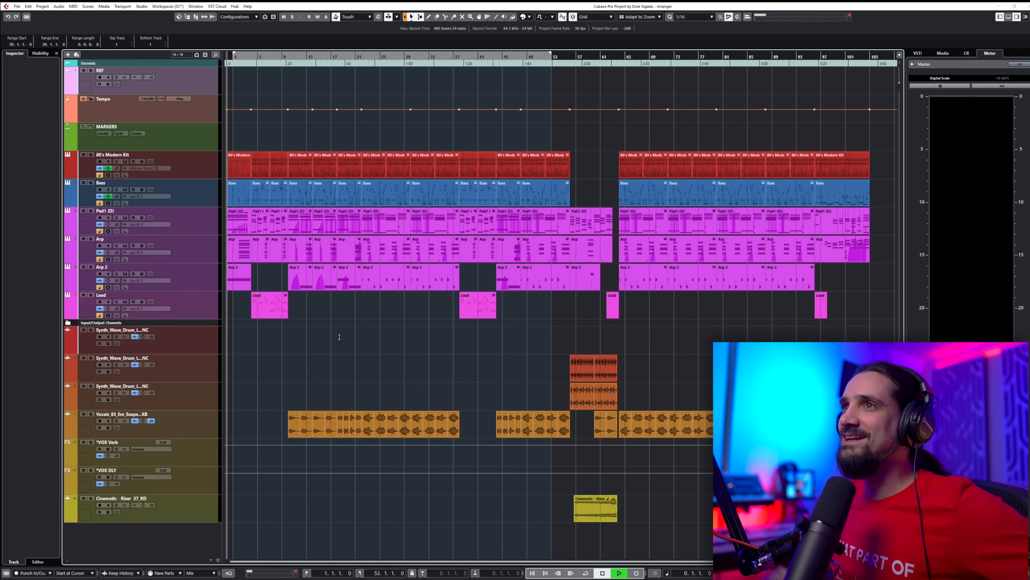
{"action": "key", "text": "space"}
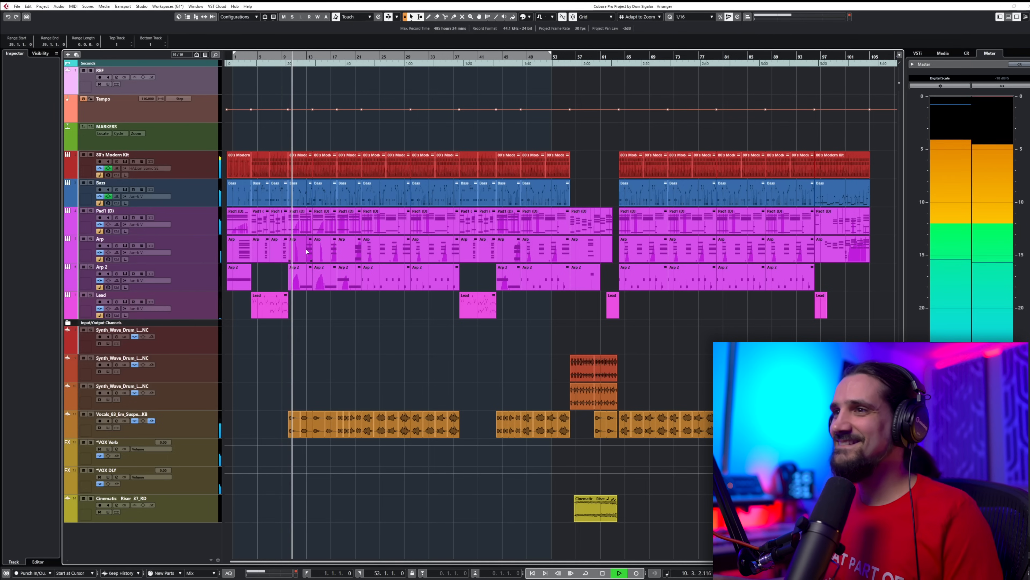
{"action": "key", "text": "space"}
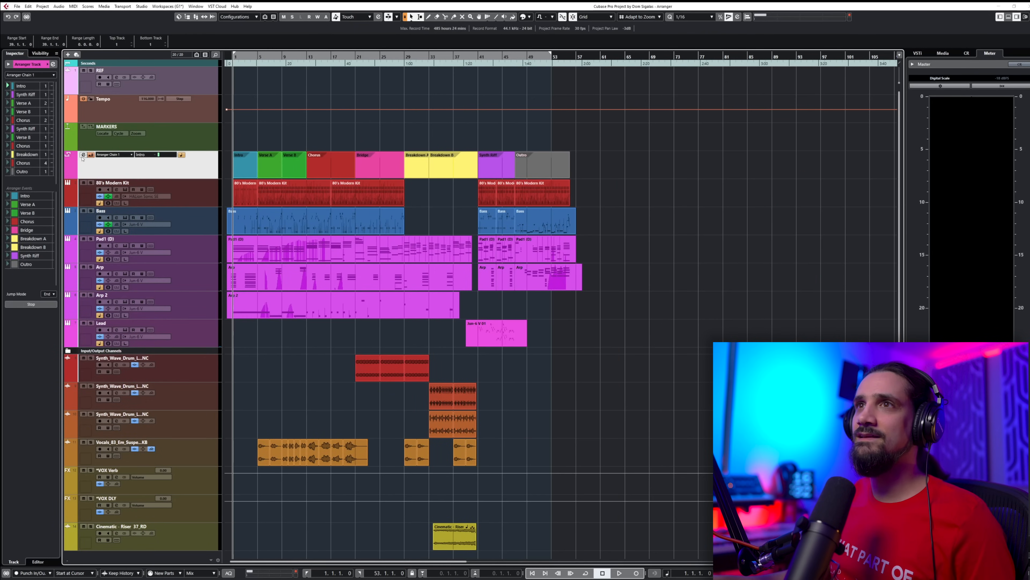
Step: Duplicate Arranger Chain 1 in the Arranger Editor and make the copy the current chain
{"action": "left_click", "coordinate": [83, 155]}
{"action": "left_click_drag", "start_coordinate": [320, 317], "coordinate": [384, 245]}
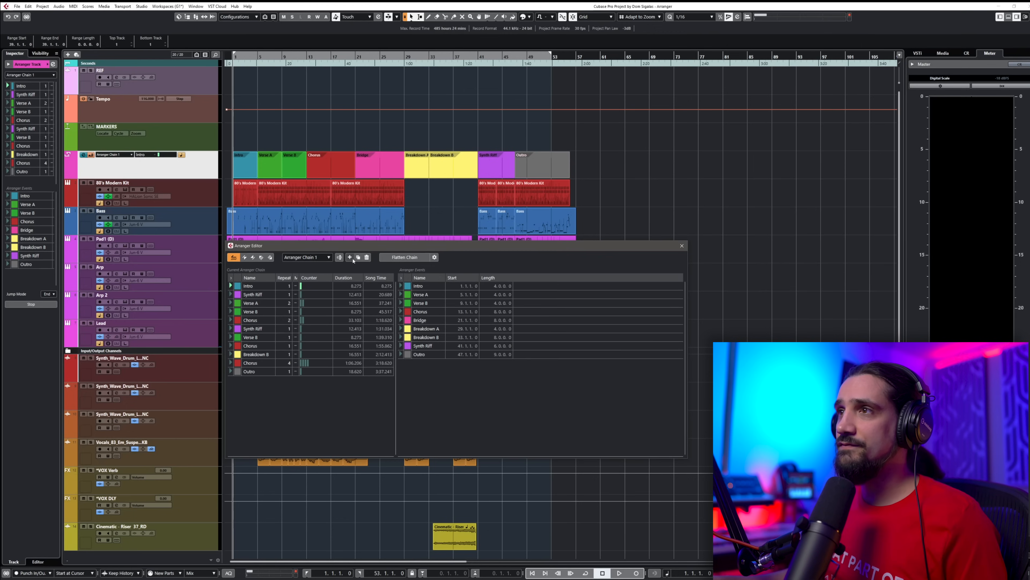
{"action": "left_click", "coordinate": [329, 257]}
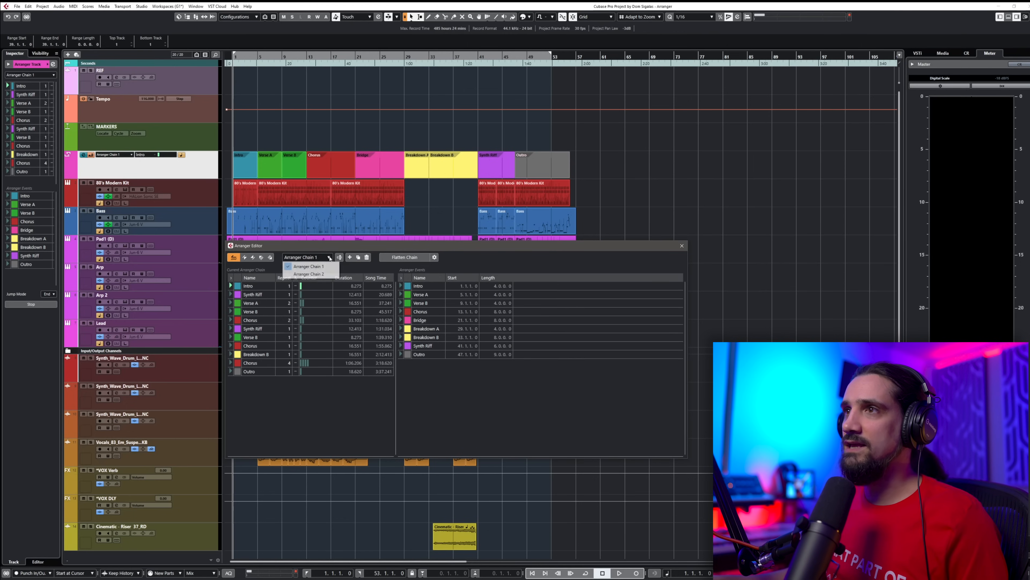
{"action": "left_click", "coordinate": [335, 264]}
{"action": "left_click", "coordinate": [323, 258]}
{"action": "left_click", "coordinate": [320, 266]}
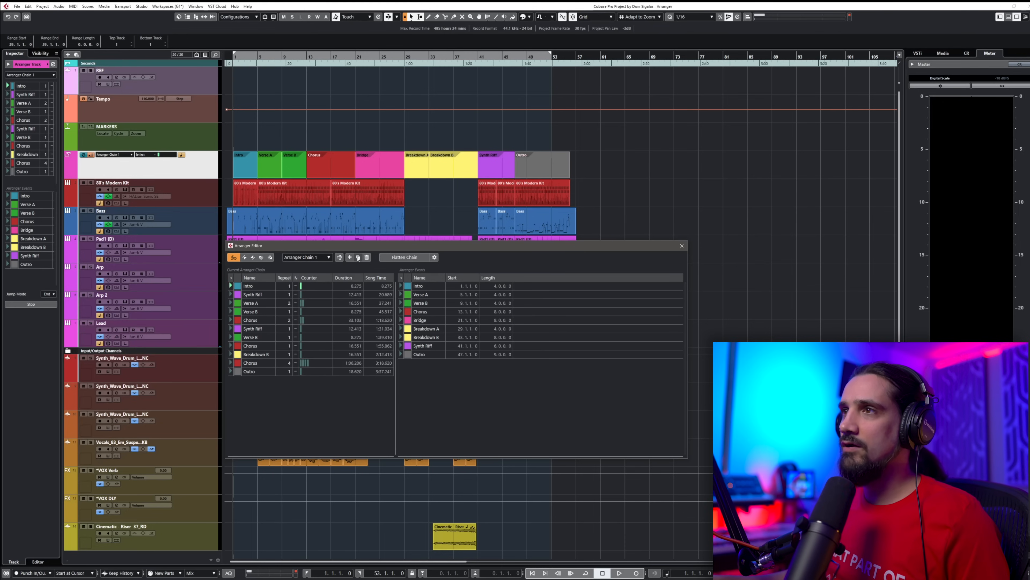
{"action": "left_click", "coordinate": [330, 258]}
{"action": "left_click", "coordinate": [322, 282]}
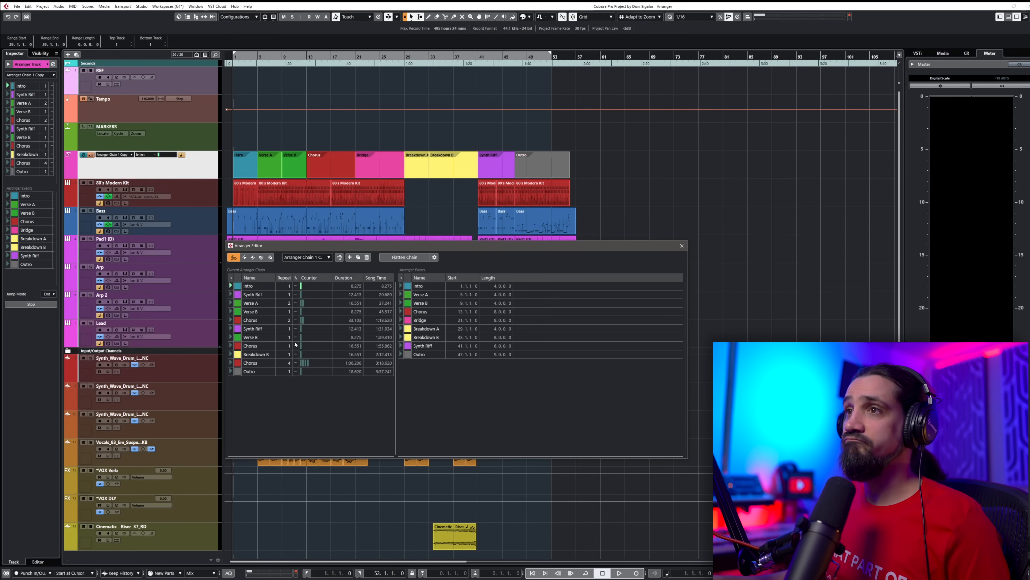
{"action": "double_click", "coordinate": [289, 362]}
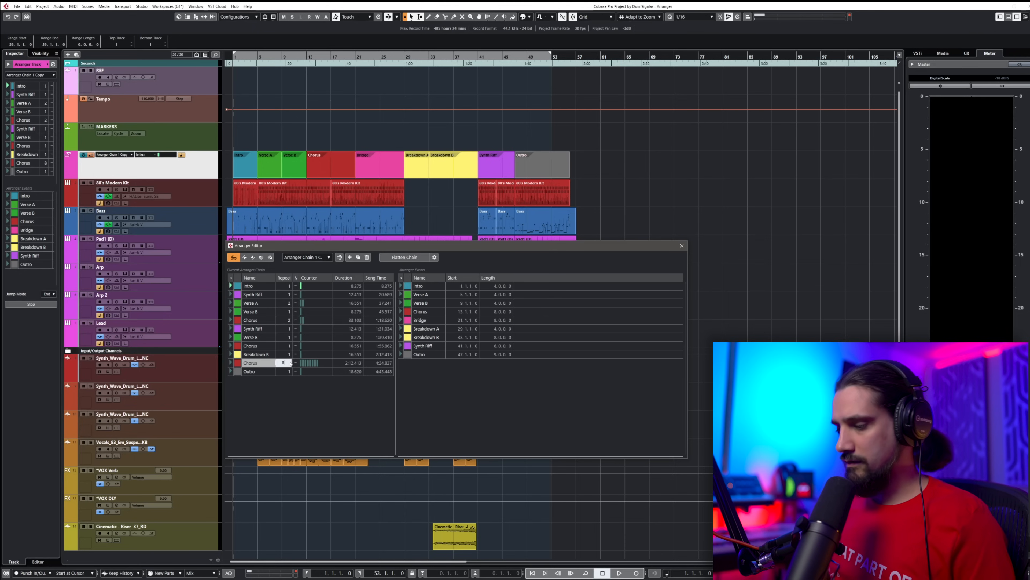
{"action": "type", "text": "84"}
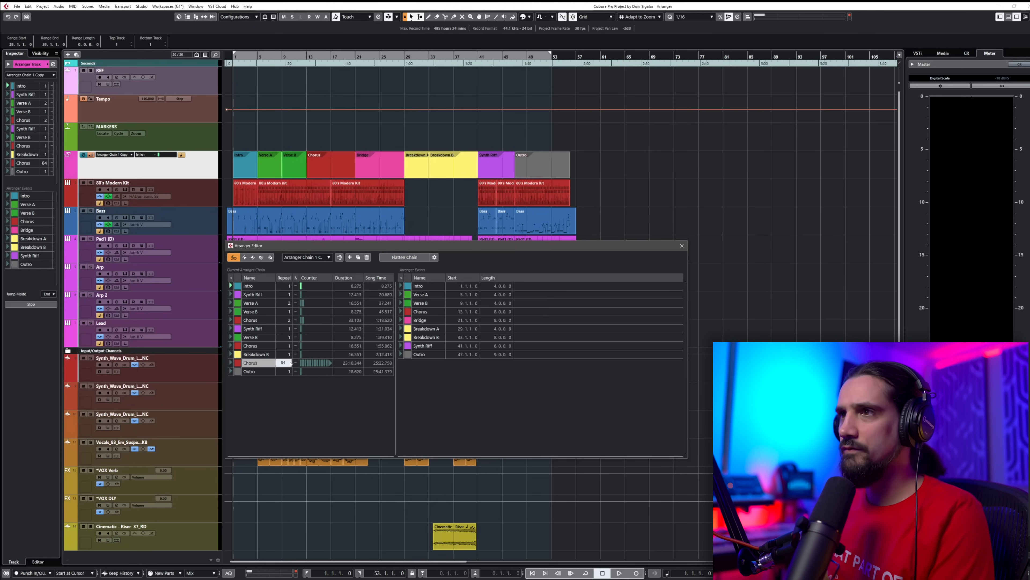
{"action": "type", "text": "01"}
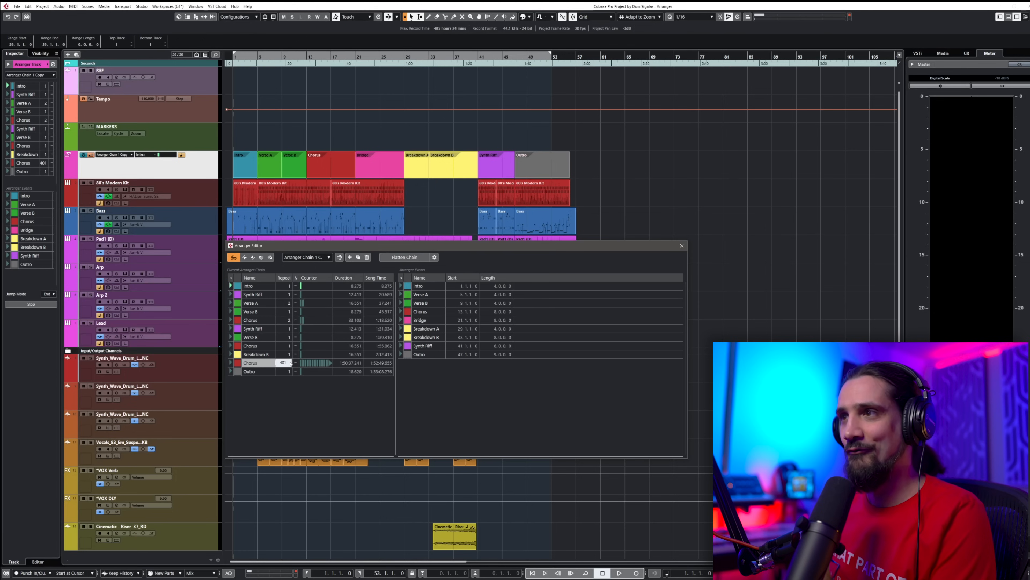
{"action": "key", "text": "Return"}
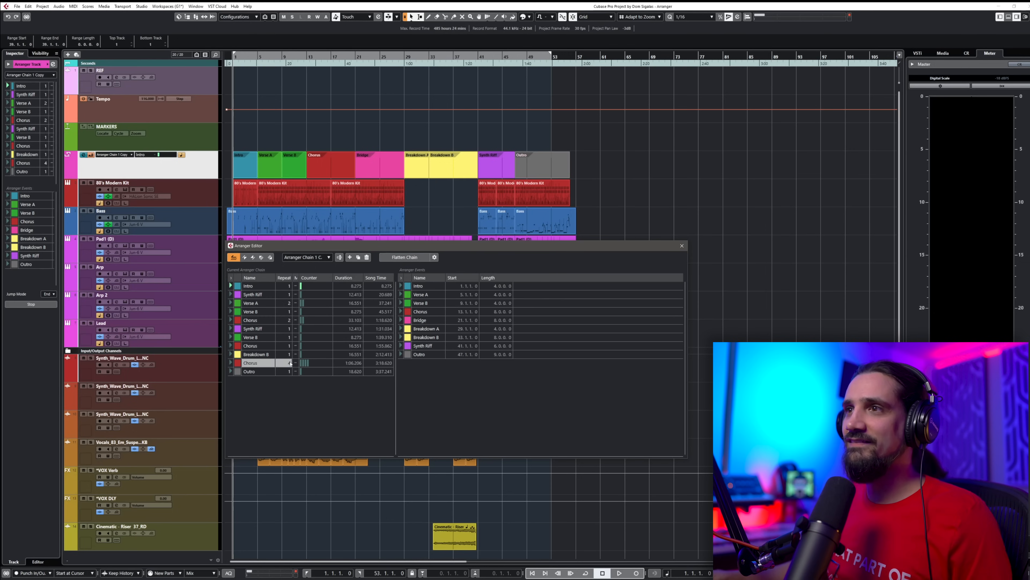
Step: Insert Synth Riff and Intro before Outro in the chain with 2 repeats each, and set Outro's repeat count to 4
{"action": "left_click_drag", "start_coordinate": [421, 346], "coordinate": [241, 372]}
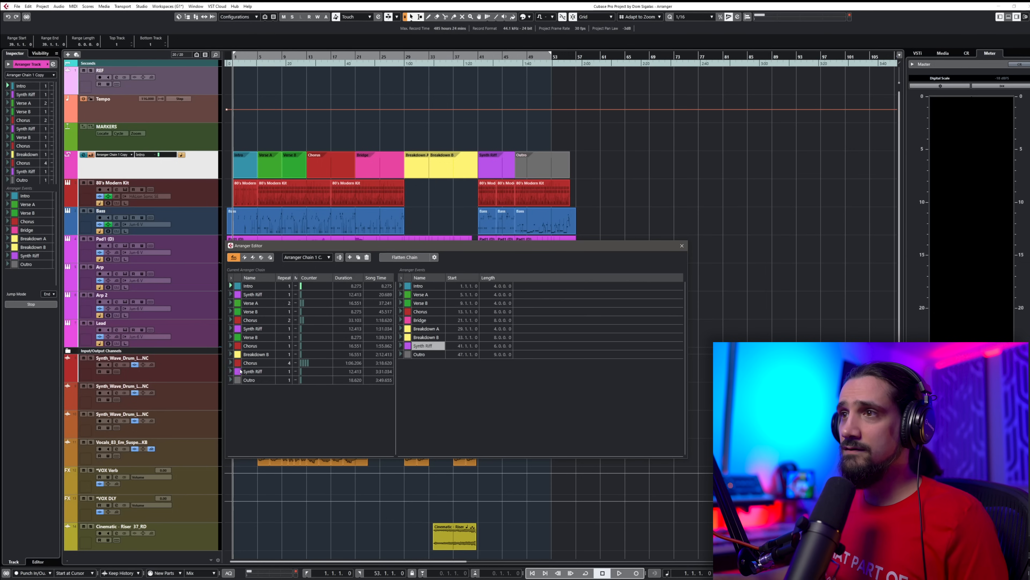
{"action": "double_click", "coordinate": [284, 374]}
{"action": "type", "text": "2"}
{"action": "key", "text": "Return"}
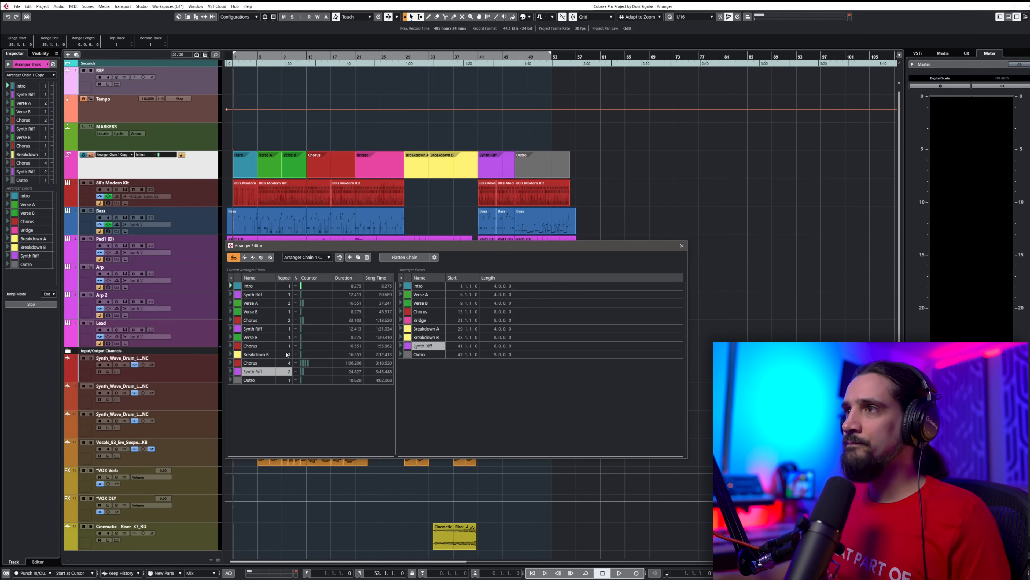
{"action": "left_click_drag", "start_coordinate": [430, 287], "coordinate": [268, 382]}
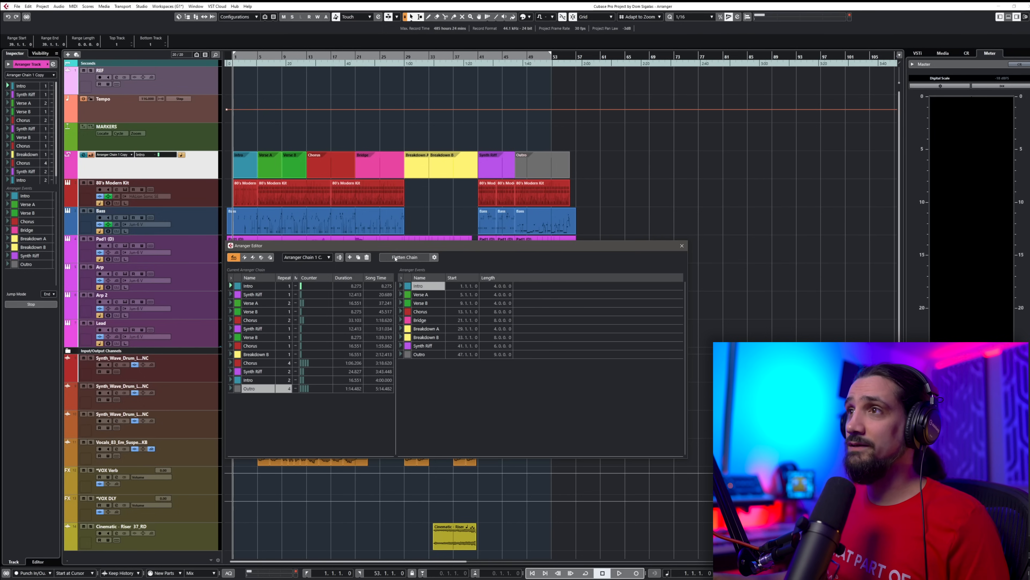
Step: Flatten the duplicated chain into the current project
{"action": "left_click", "coordinate": [404, 257]}
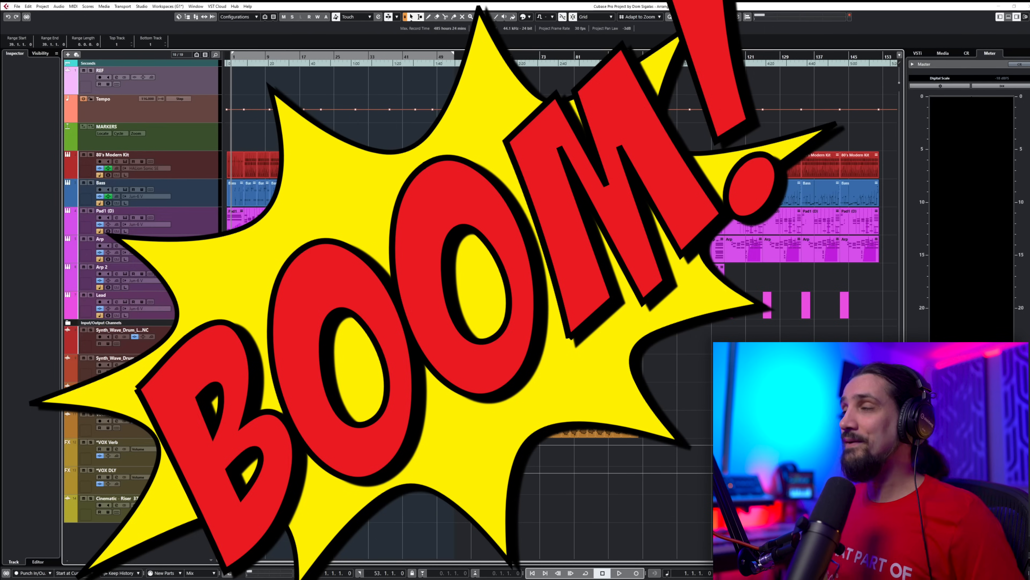